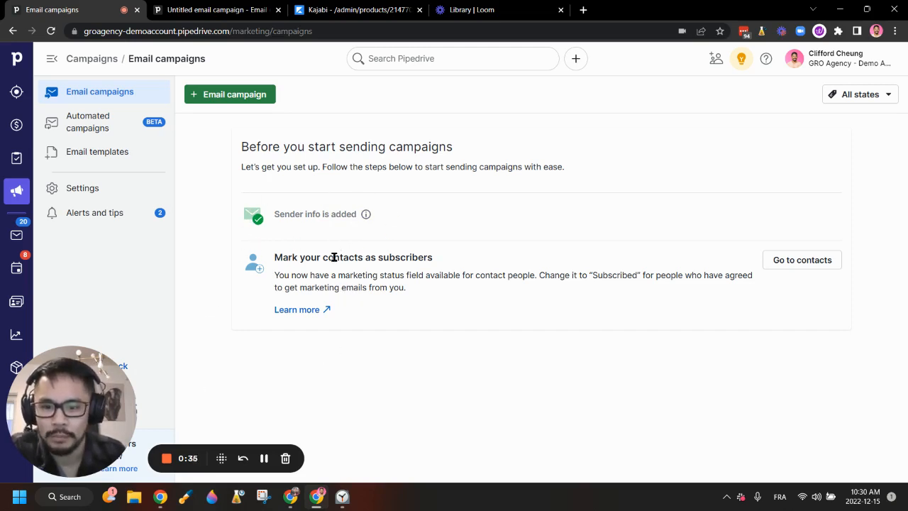
Open the list of people in the contacts area
left_click_drag(287, 258, 454, 262)
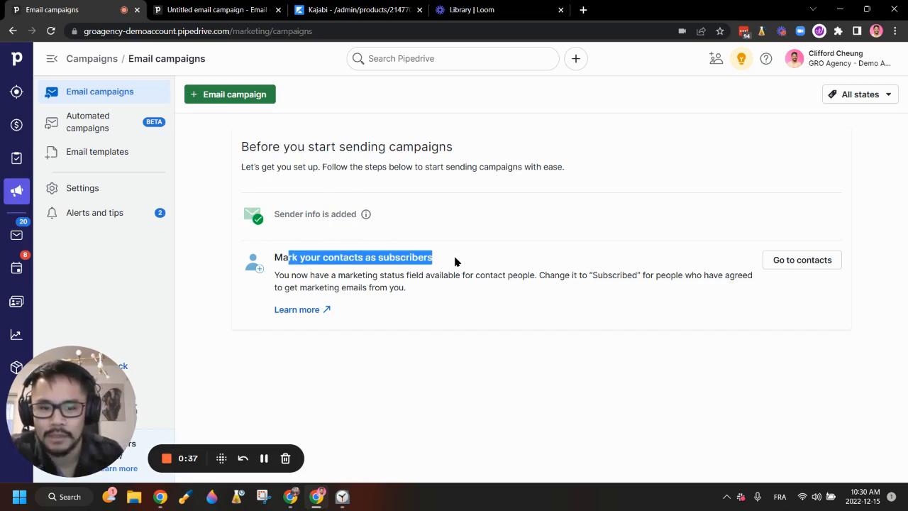
left_click(455, 261)
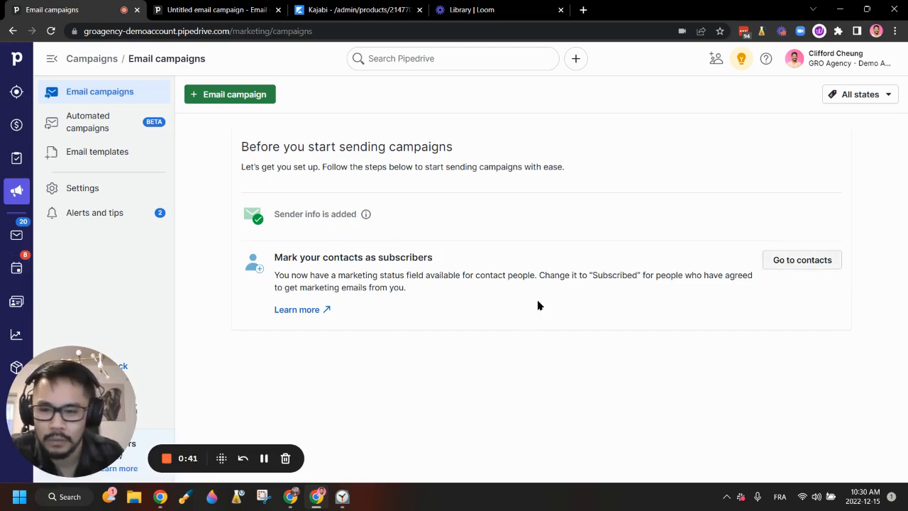
left_click(18, 302)
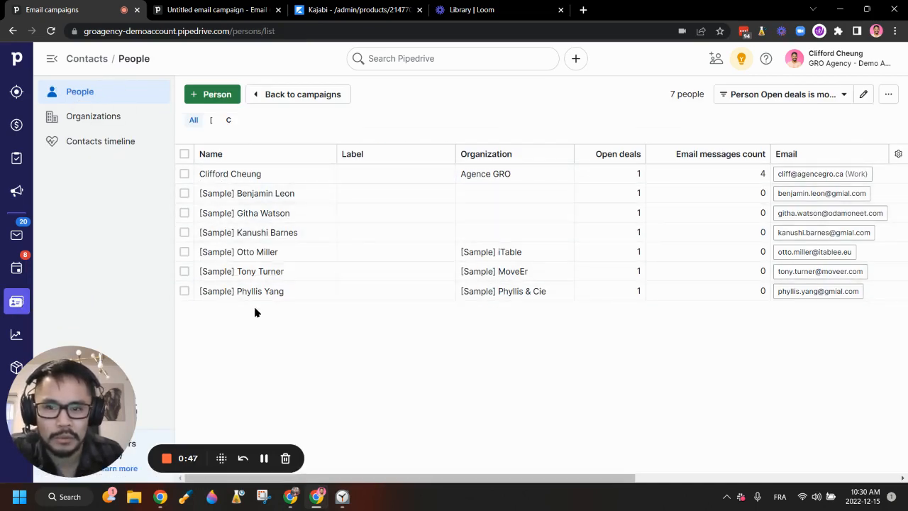
left_click(898, 155)
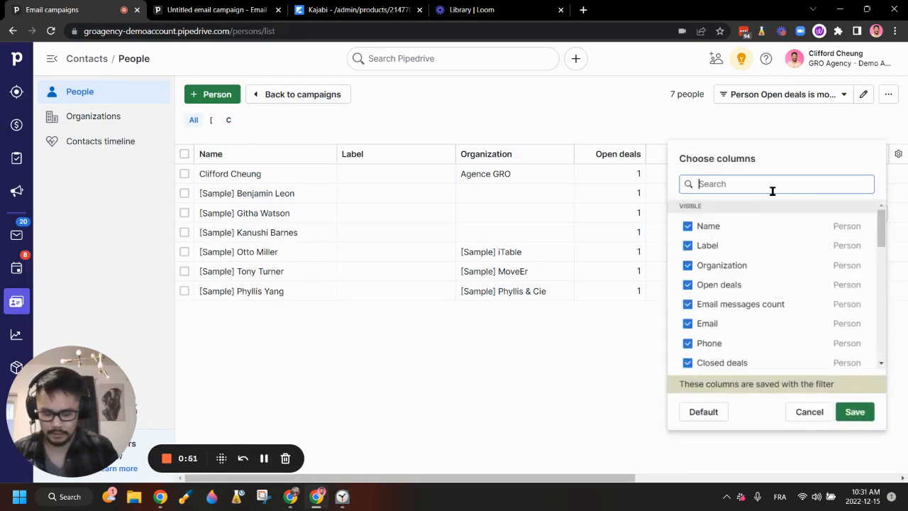
type("mark")
left_click(688, 226)
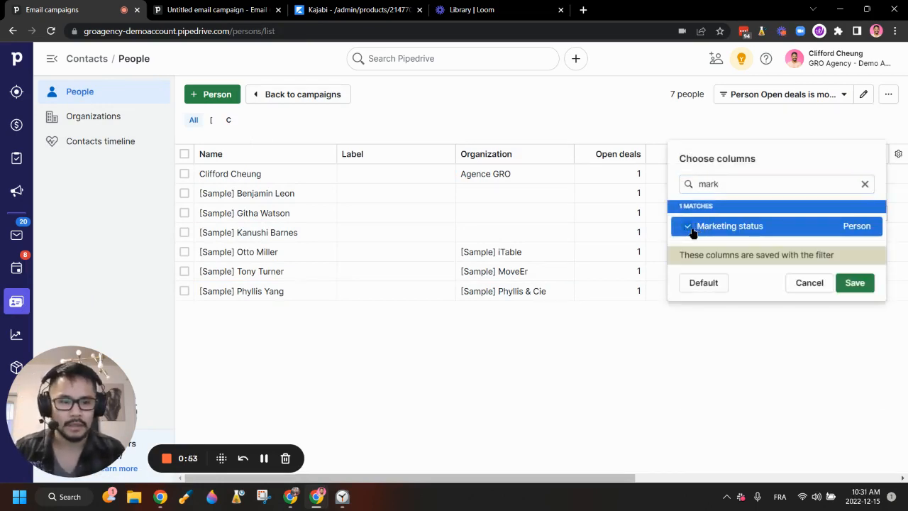
left_click(856, 283)
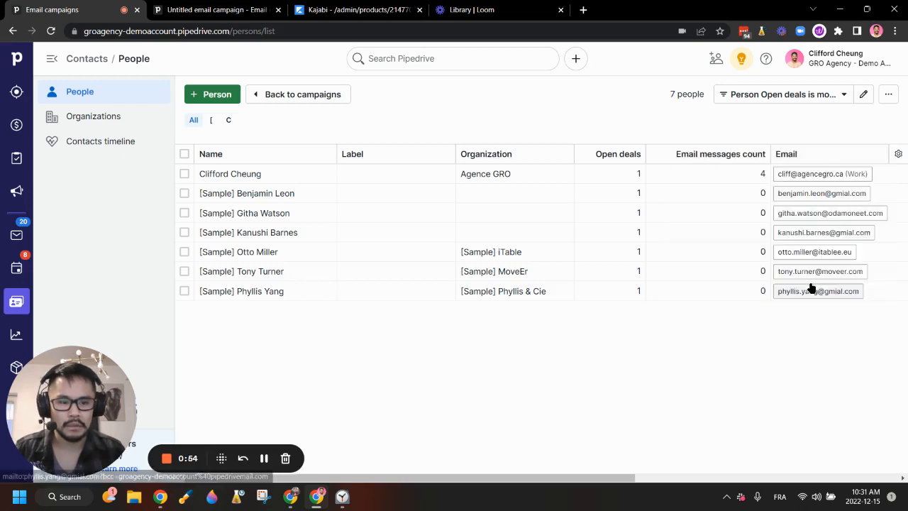
left_click(898, 154)
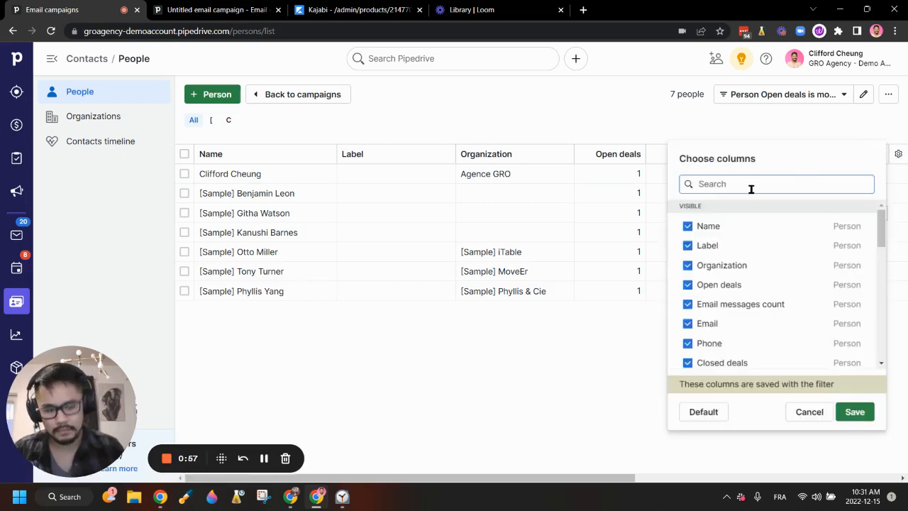
type("markt")
key("BackSpace")
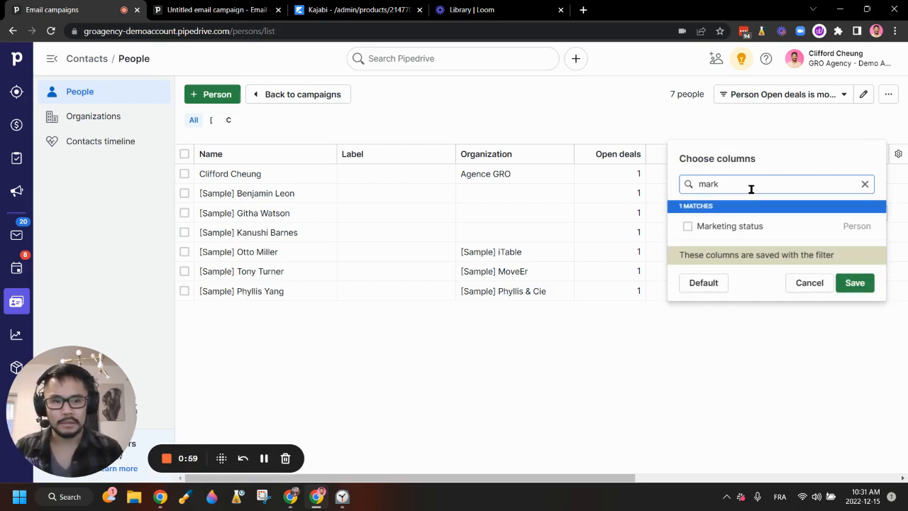
left_click(816, 286)
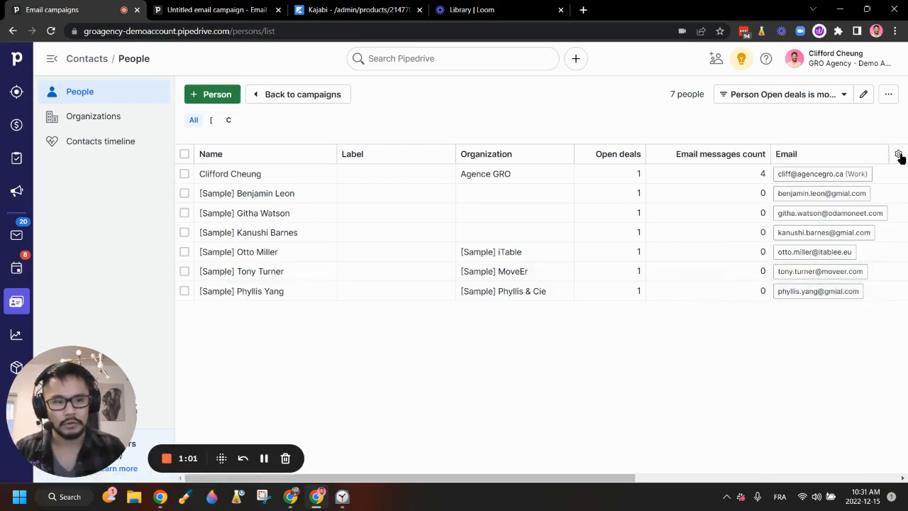
Find the Marketing status field among the available columns and add it to the people list
left_click(898, 154)
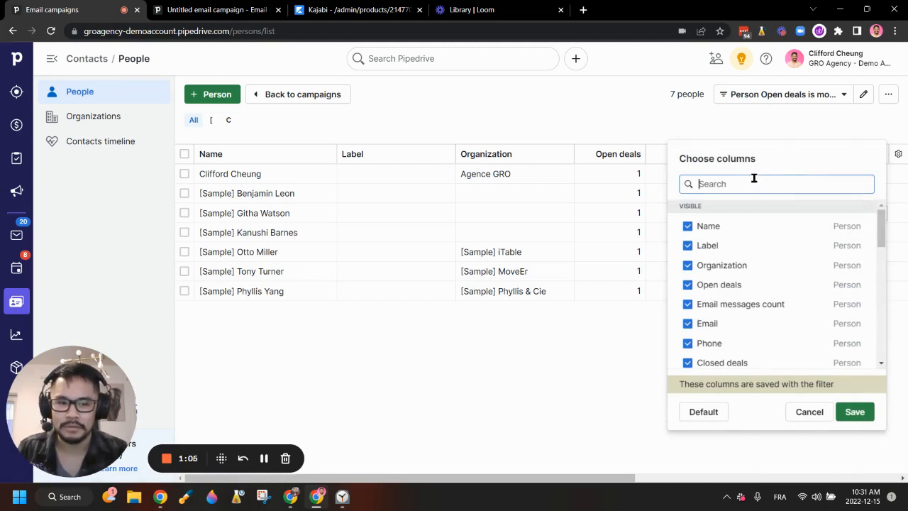
type("market")
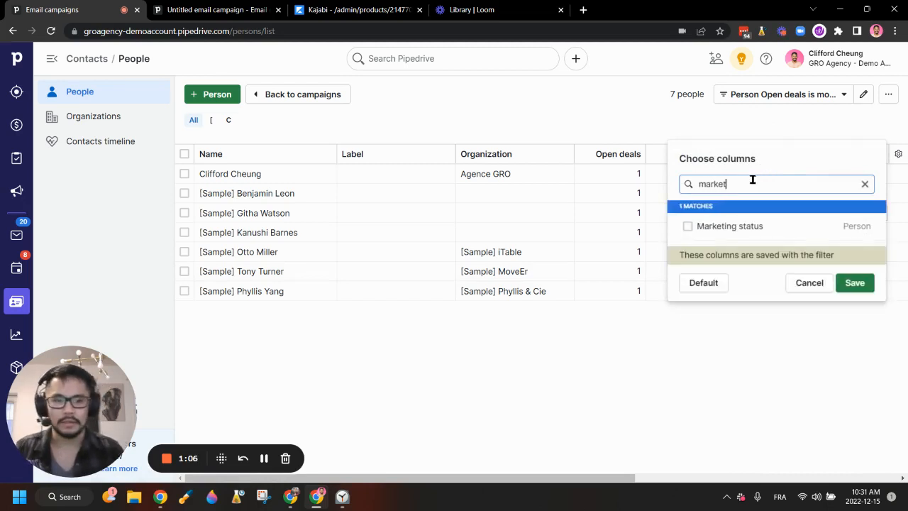
left_click(688, 227)
left_click(803, 333)
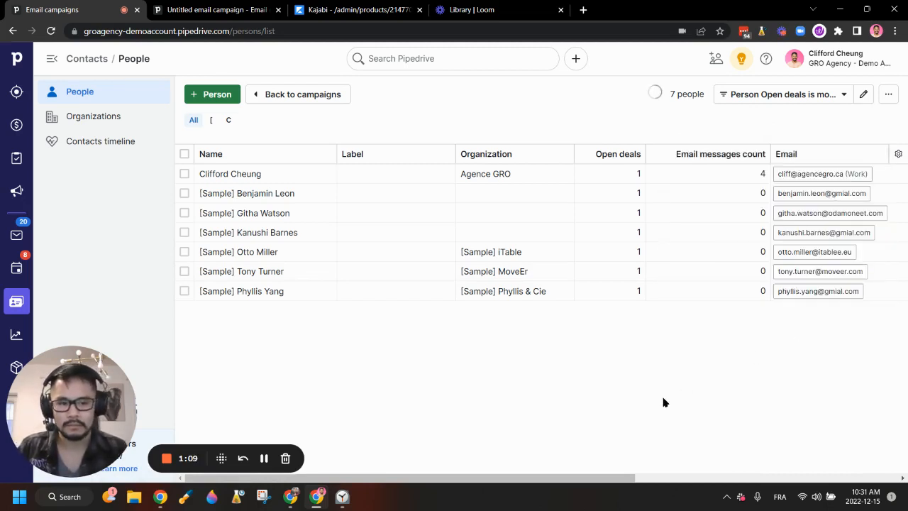
Move the Marketing status column directly after the Name column in the people list
left_click_drag(547, 481, 874, 490)
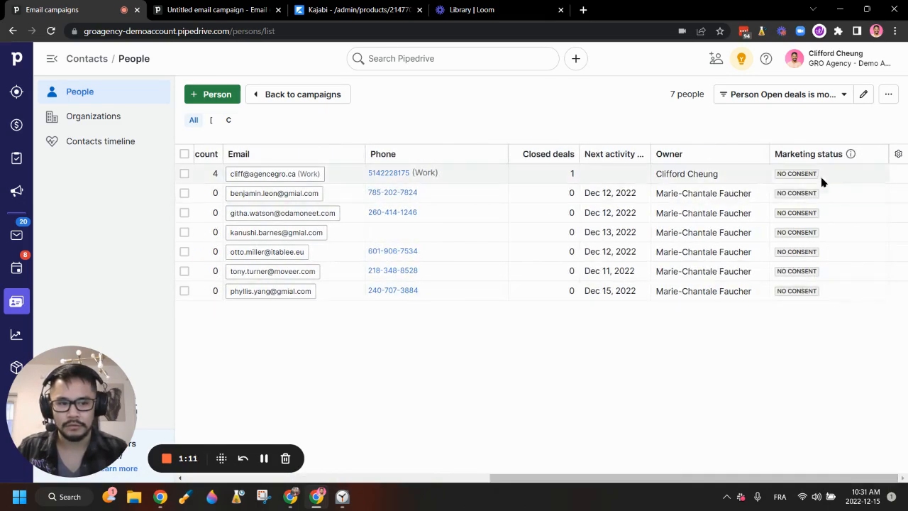
left_click_drag(809, 154, 191, 167)
scroll(483, 340, "left", 10)
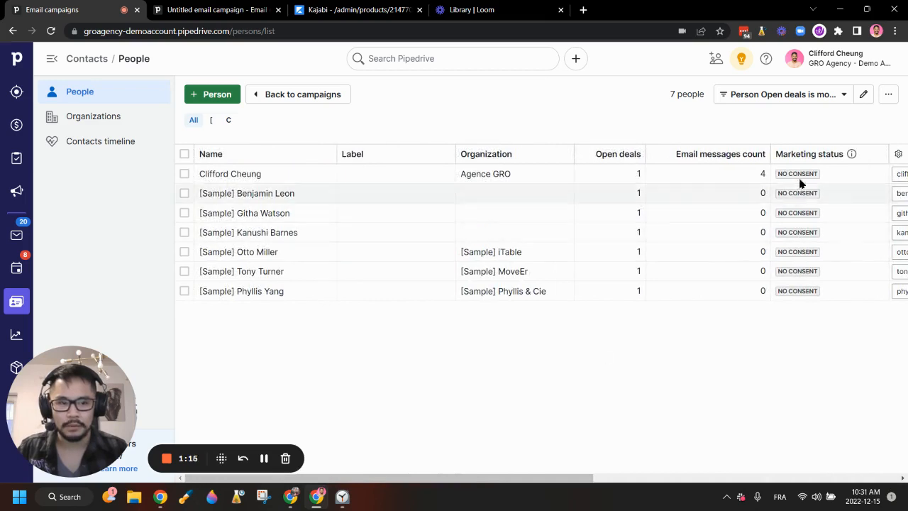
left_click_drag(805, 154, 335, 160)
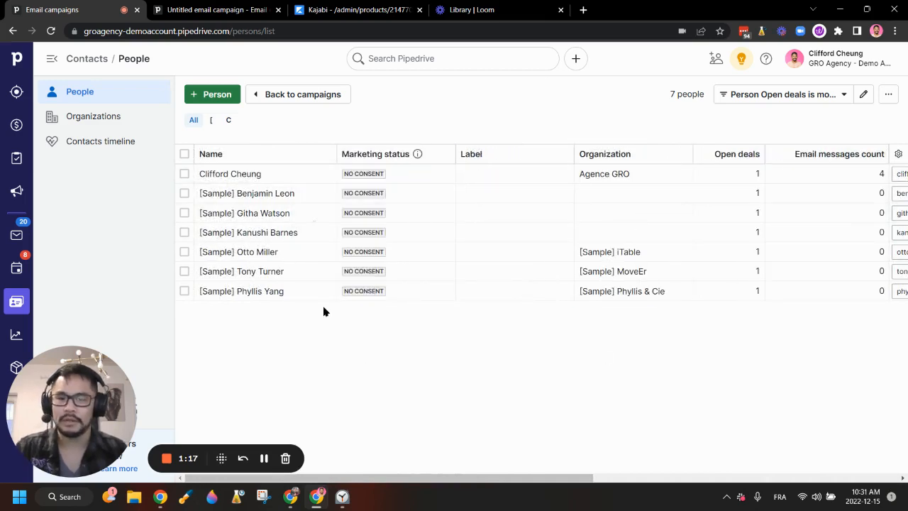
Examine the marketing status options available for the first contact, leaving the contact's own value as it is
left_click(443, 175)
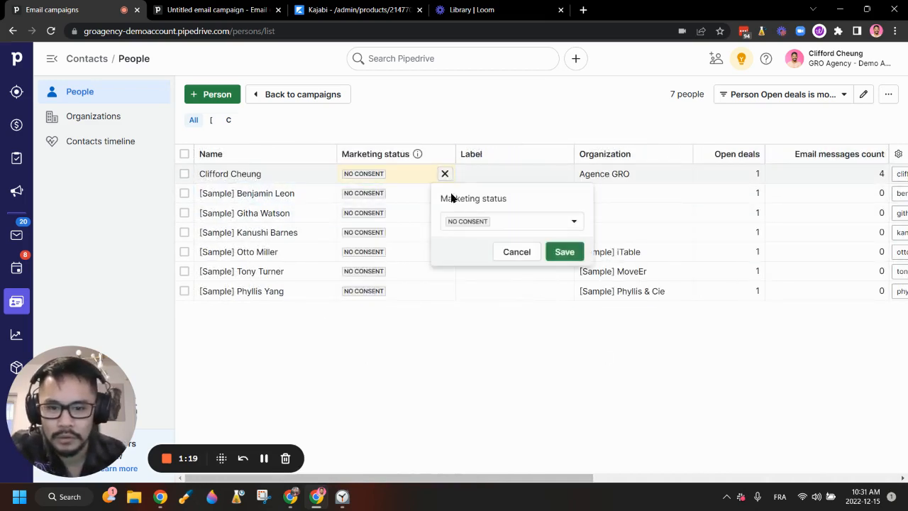
left_click(493, 222)
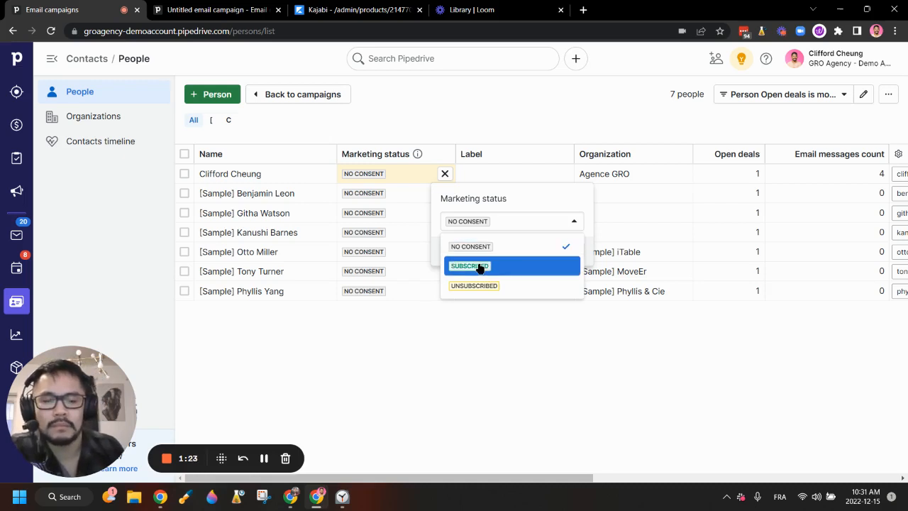
left_click(518, 197)
left_click(520, 254)
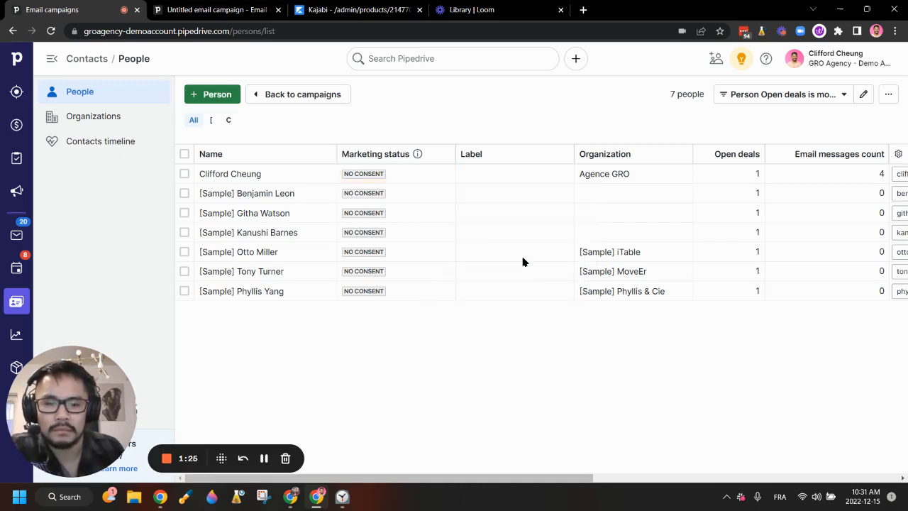
Bulk-edit all people in the list, setting their marketing status to Subscribed, and confirm the change
left_click(184, 154)
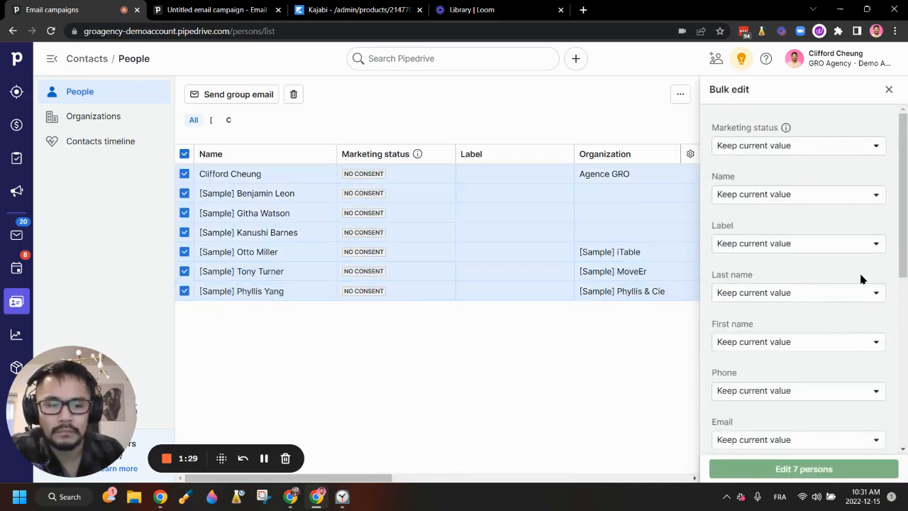
left_click(874, 146)
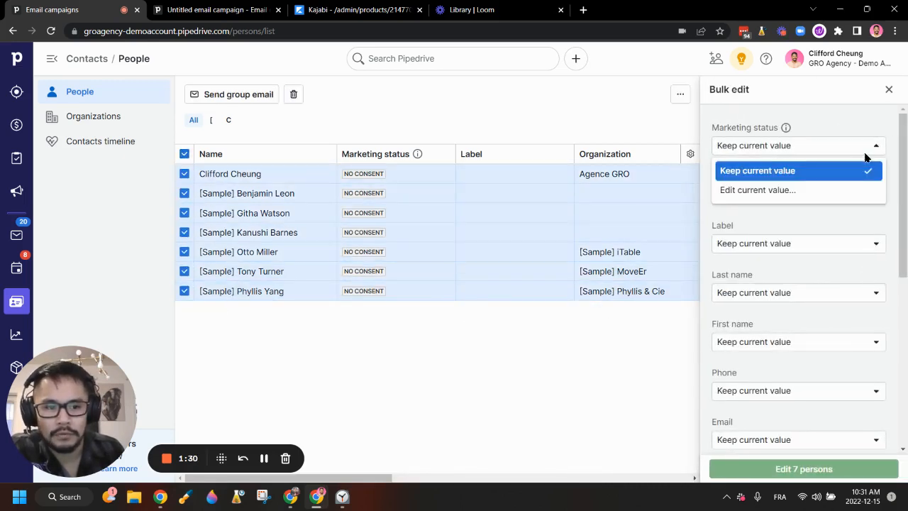
left_click(777, 194)
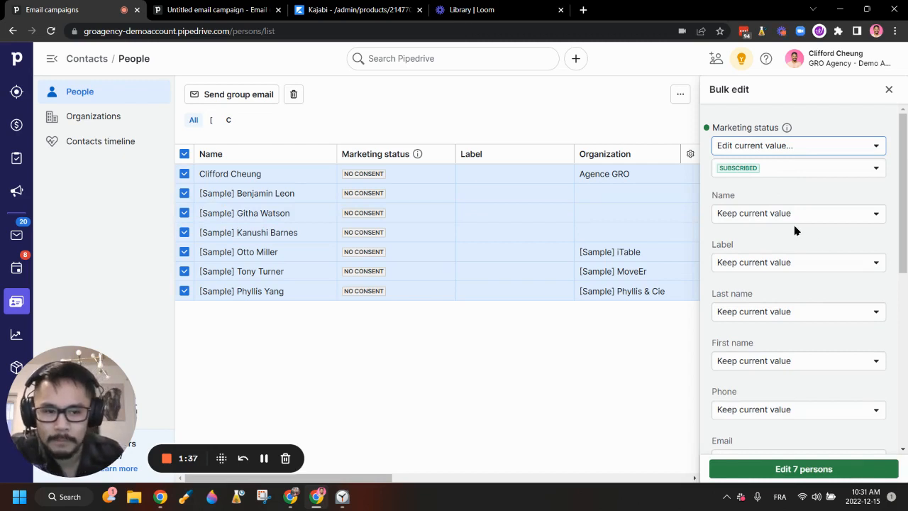
left_click(806, 471)
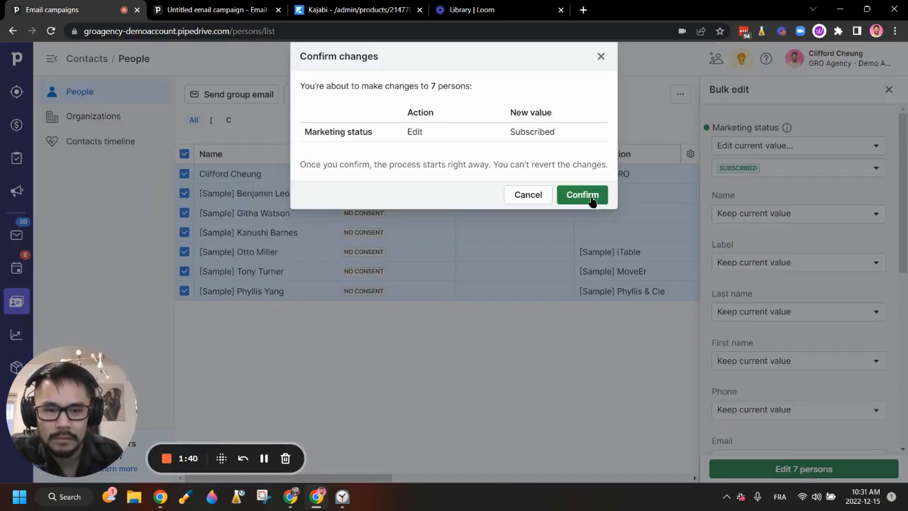
left_click(581, 195)
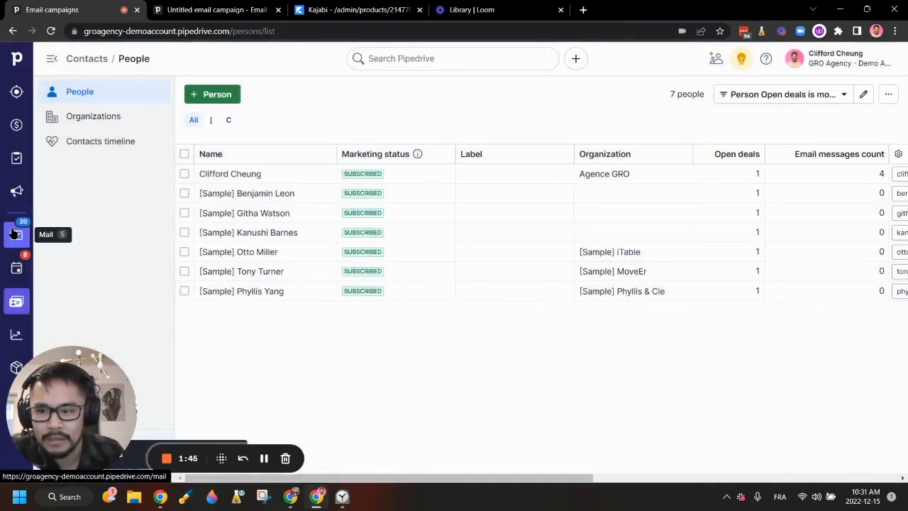
Return to the email campaigns overview and dismiss the bulk-edit notification
left_click(16, 191)
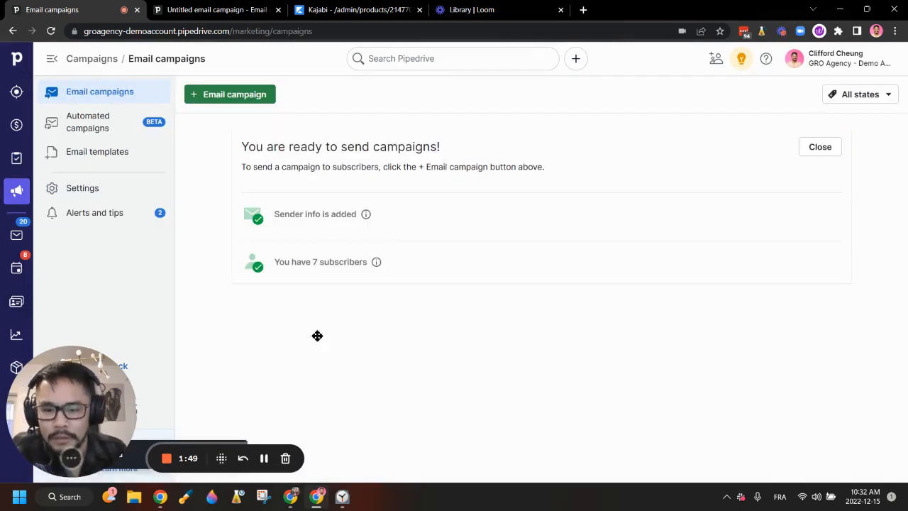
left_click_drag(56, 415, 650, 408)
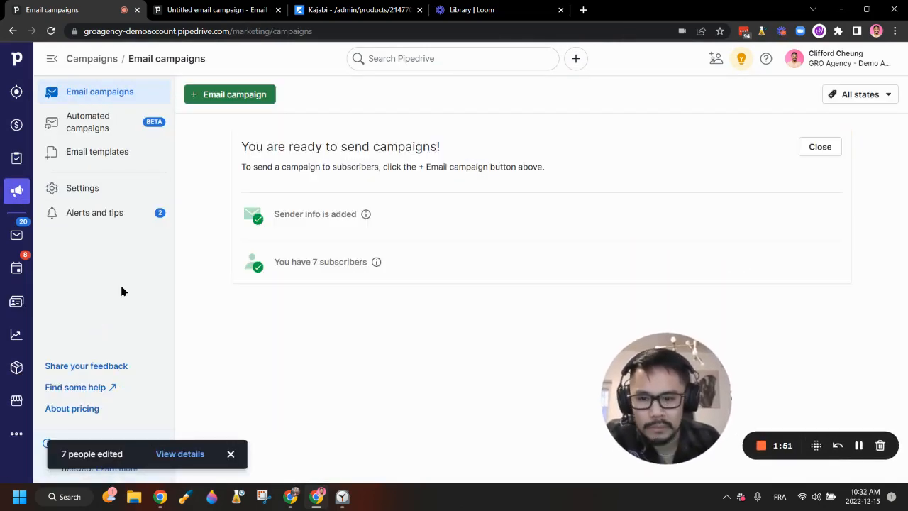
left_click(231, 454)
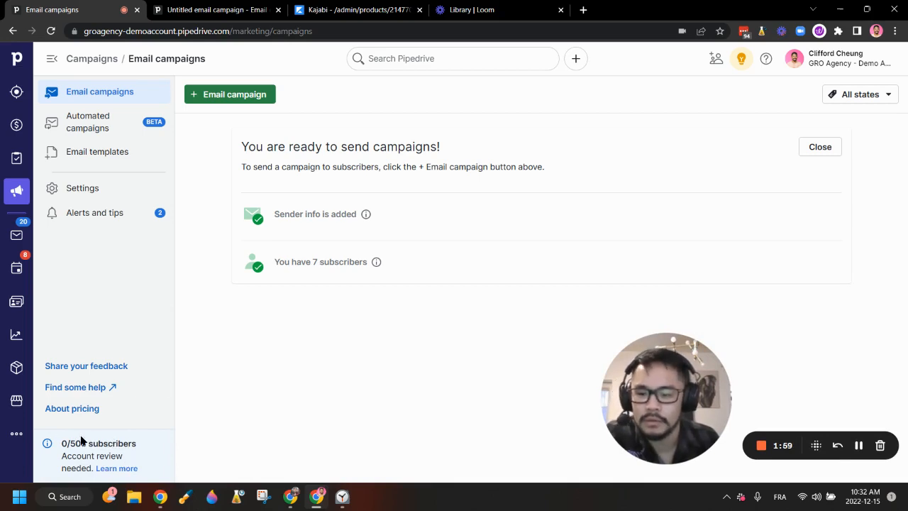
Open the company account review form and read the question on how the email contacts were collected
left_click(117, 469)
left_click(196, 456)
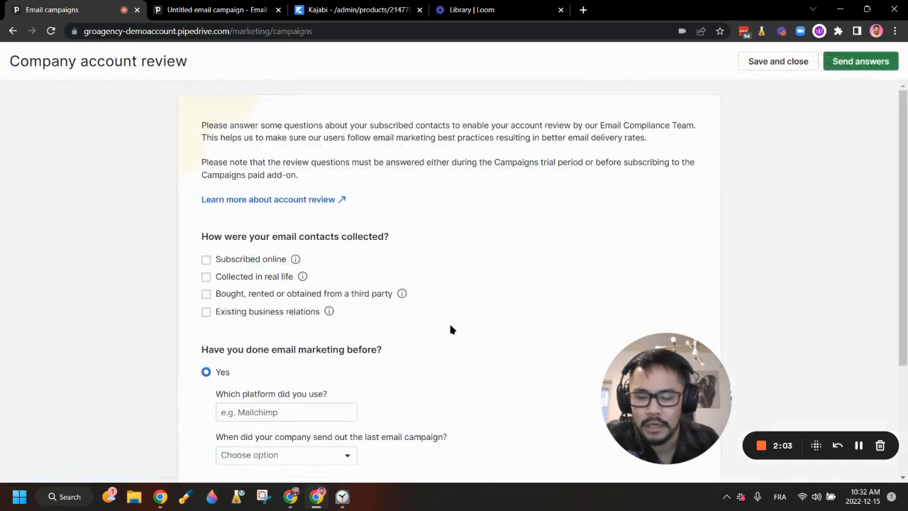
scroll(630, 239, "down", 1)
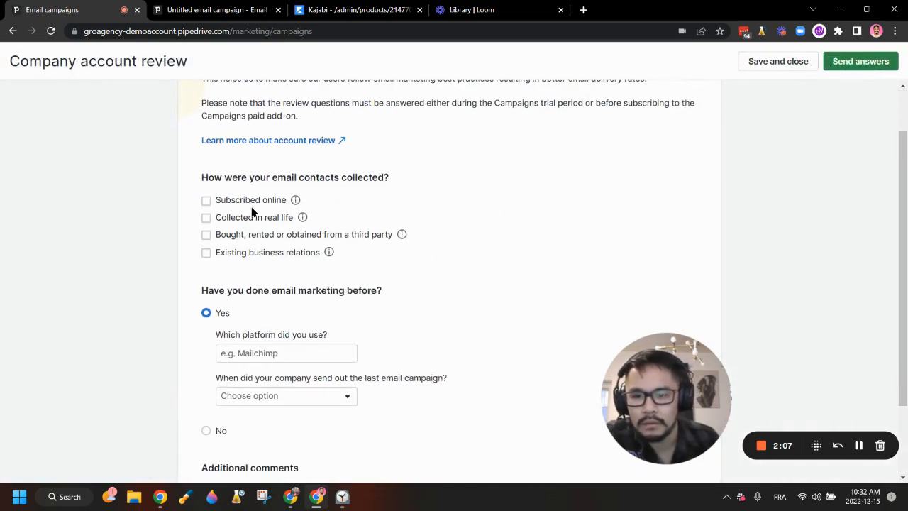
left_click_drag(209, 179, 466, 183)
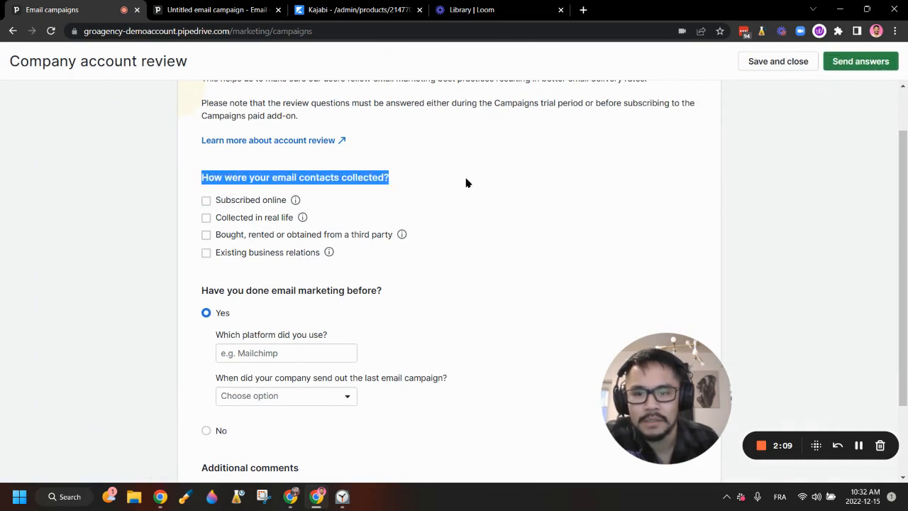
left_click(466, 183)
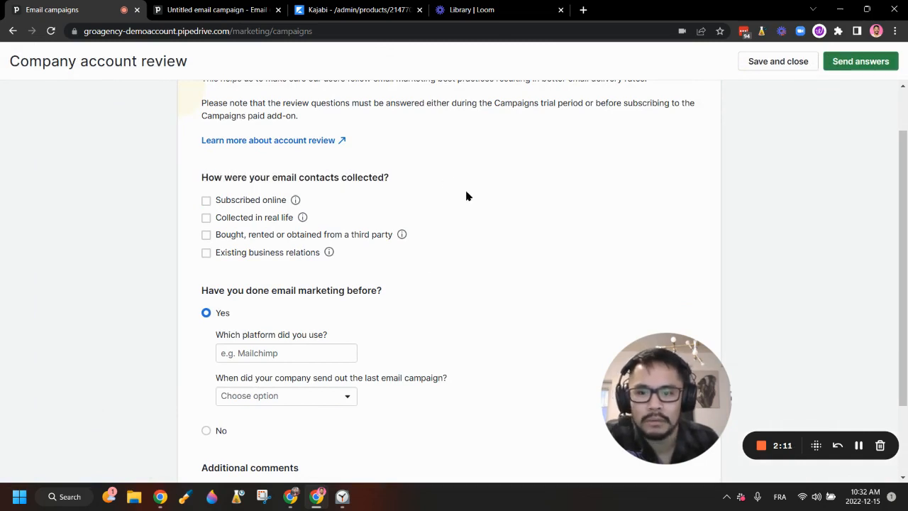
left_click_drag(396, 181, 189, 184)
left_click(188, 186)
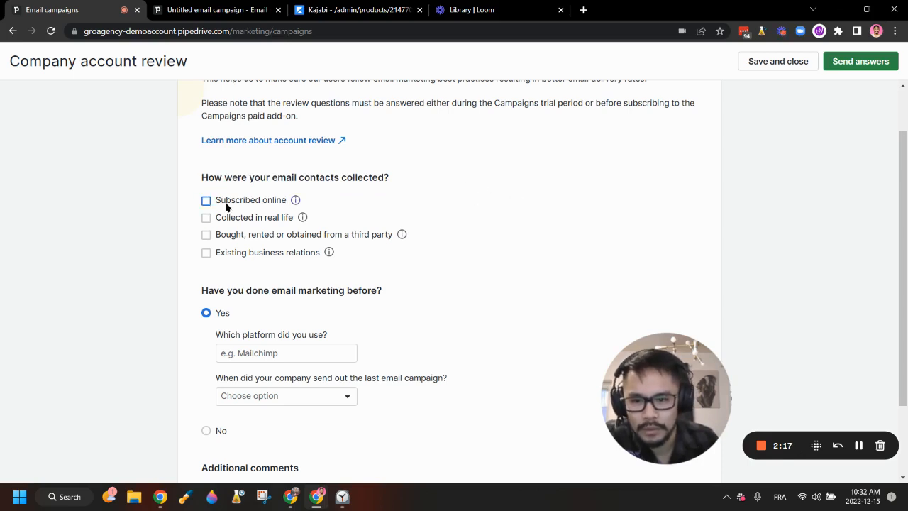
Check the follow-up fields and collection-period choices for contacts subscribed online, leaving that collection option unticked
left_click(205, 201)
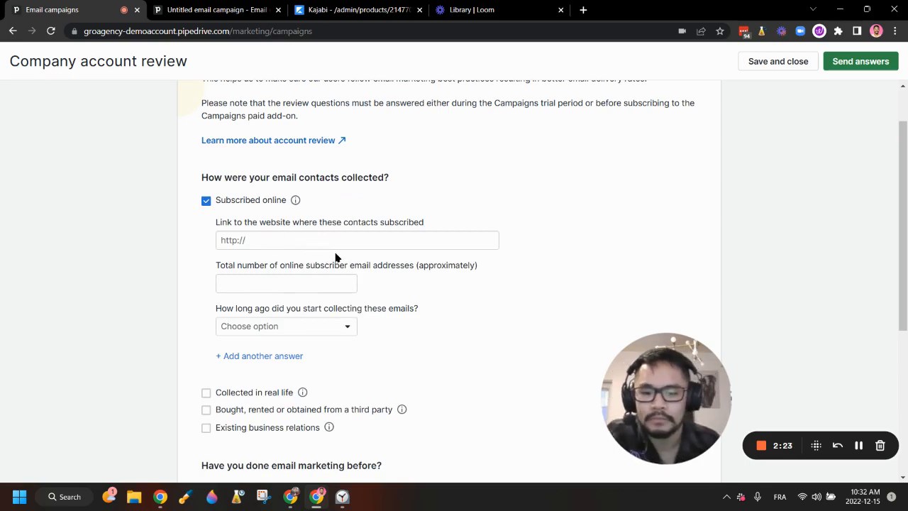
left_click(297, 285)
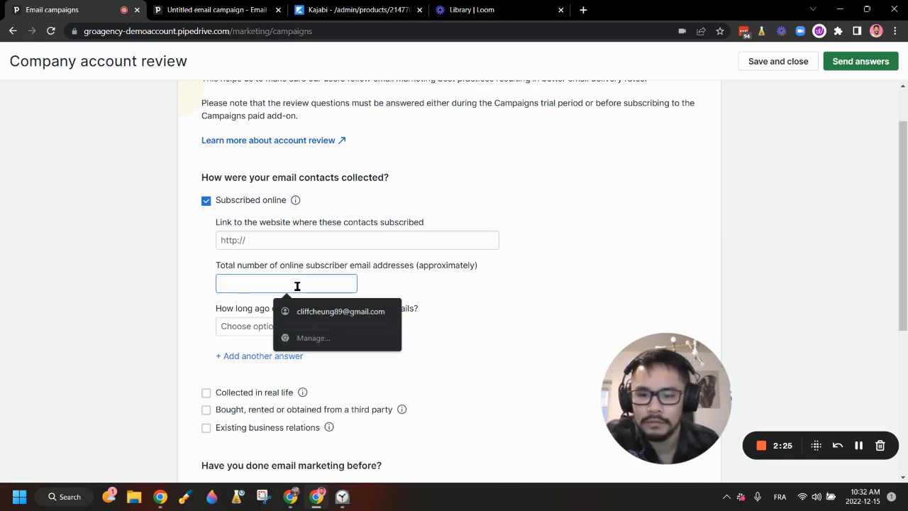
left_click(132, 282)
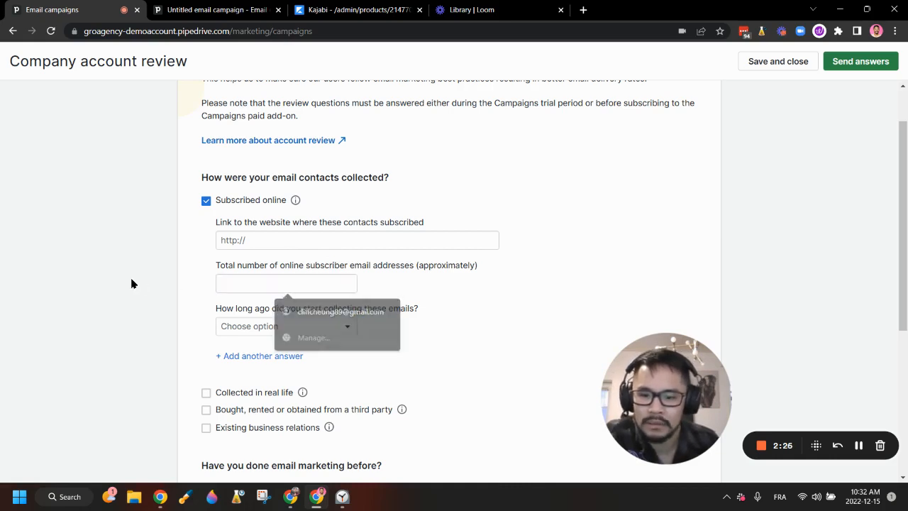
scroll(539, 285, "down", 1)
left_click(341, 269)
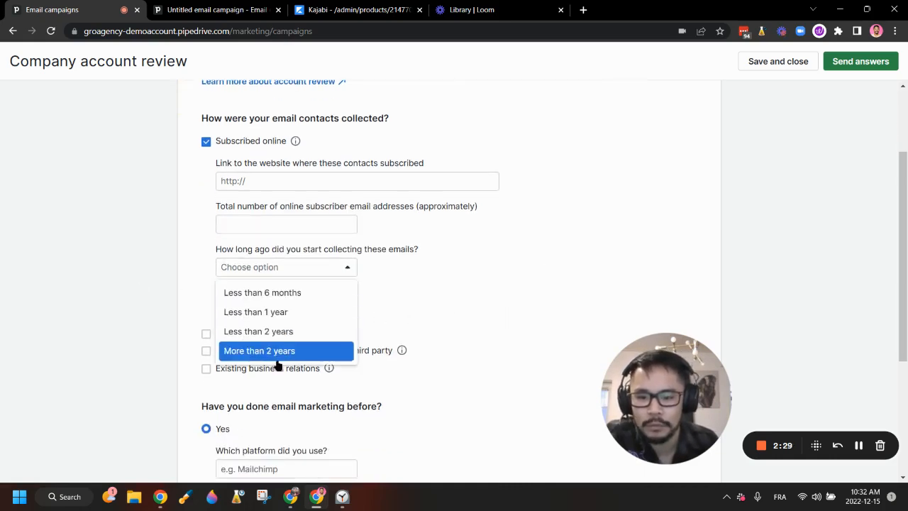
left_click(209, 263)
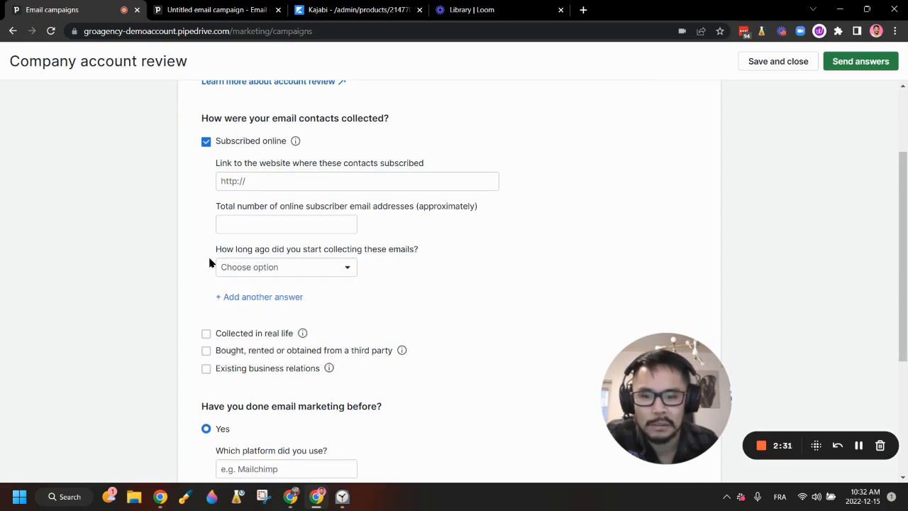
left_click(307, 277)
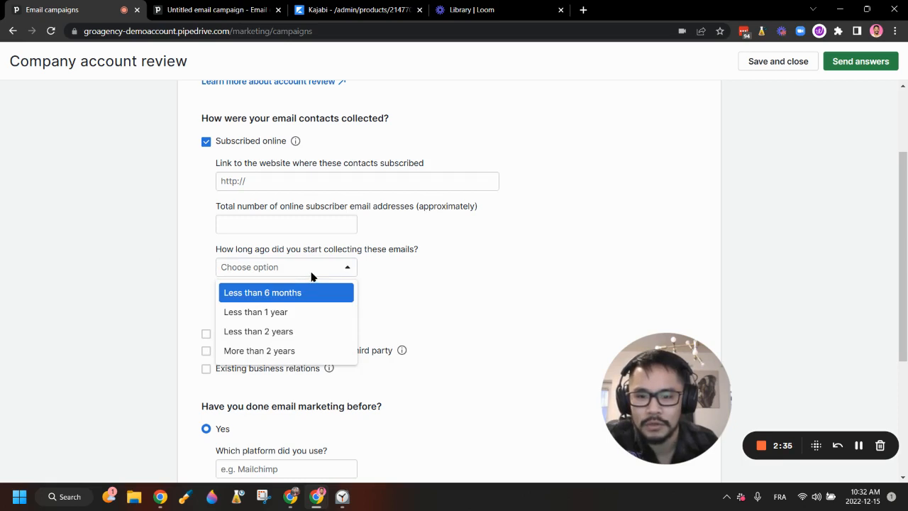
left_click(106, 268)
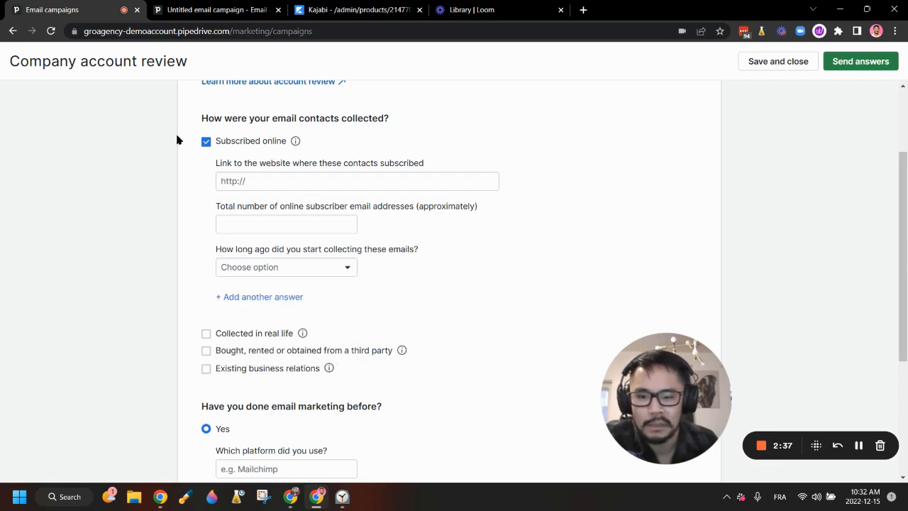
left_click(206, 141)
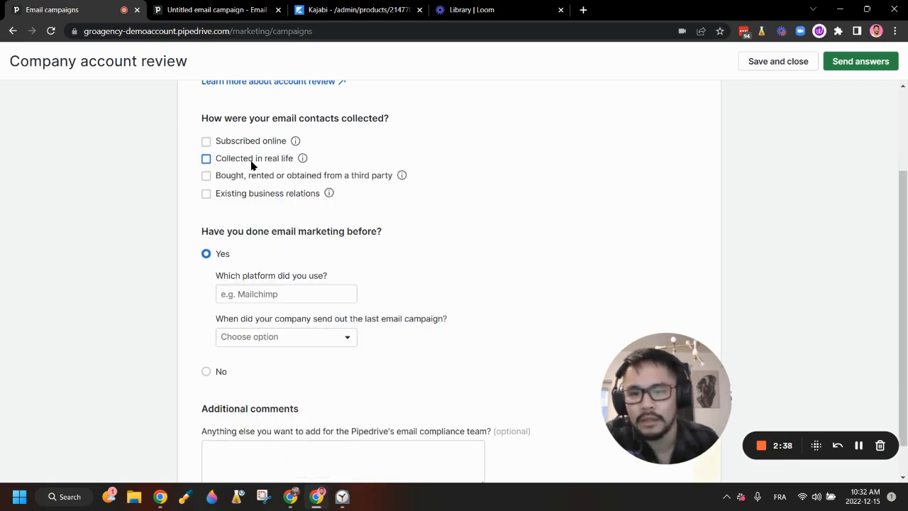
Check the follow-up questions for contacts collected in real life and for those obtained from a third party, leaving both options unticked
left_click(205, 159)
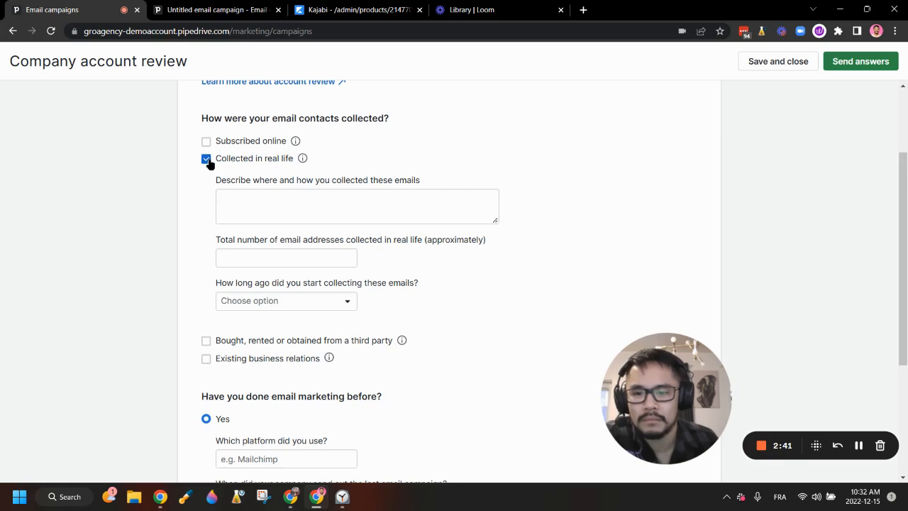
left_click(205, 159)
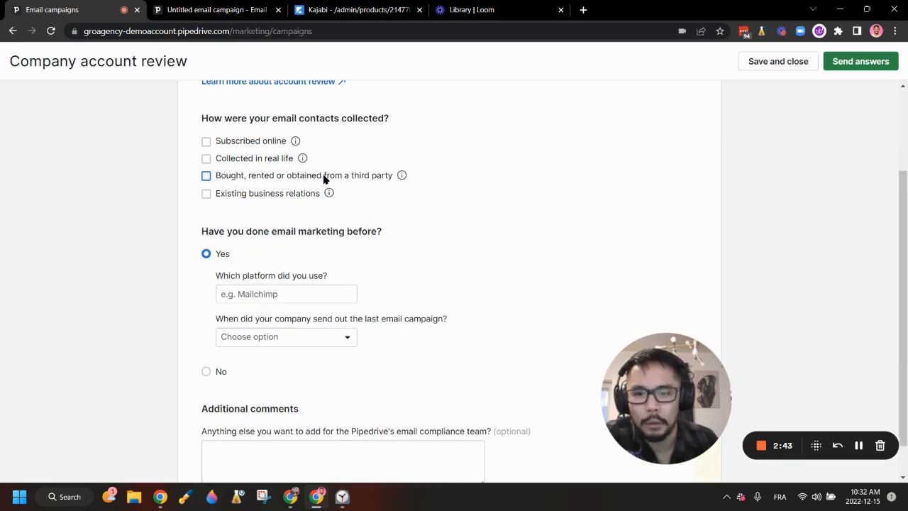
left_click(206, 176)
left_click(270, 215)
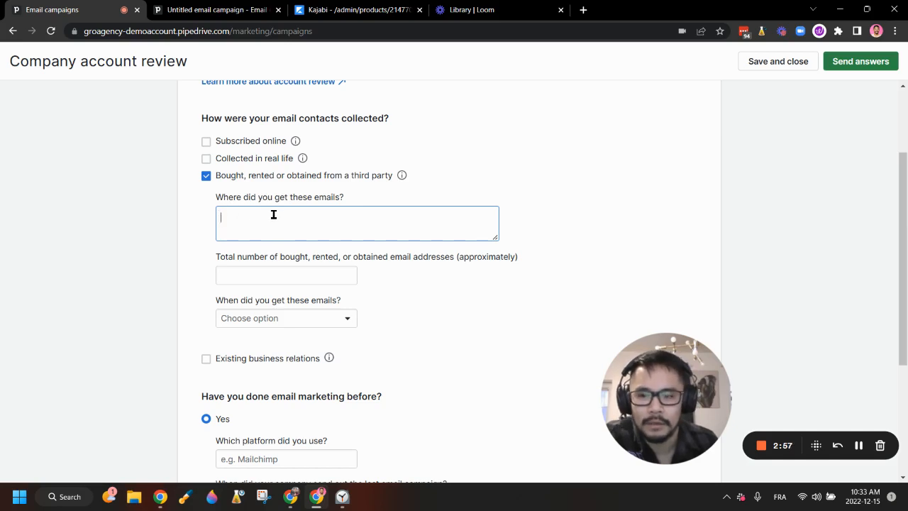
left_click(205, 175)
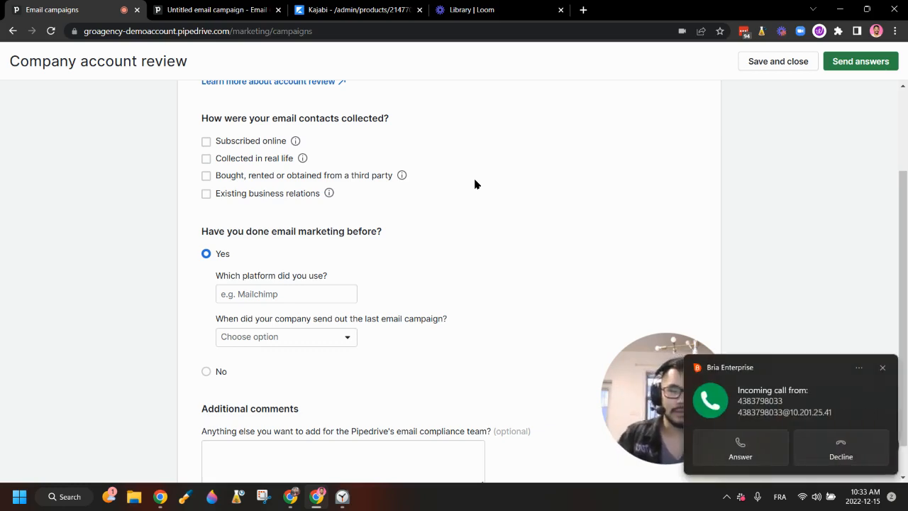
Decline the incoming call and check the follow-up questions for existing business relations, leaving that option unticked
left_click(875, 463)
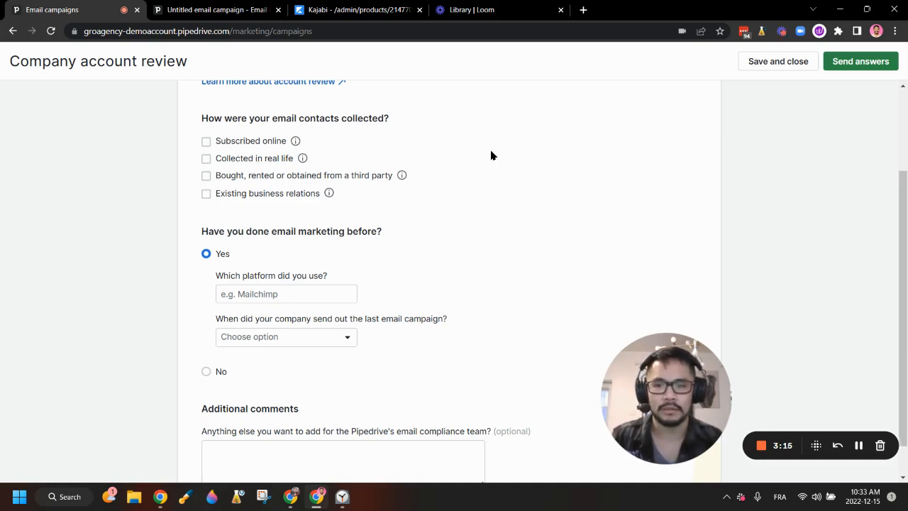
left_click(206, 194)
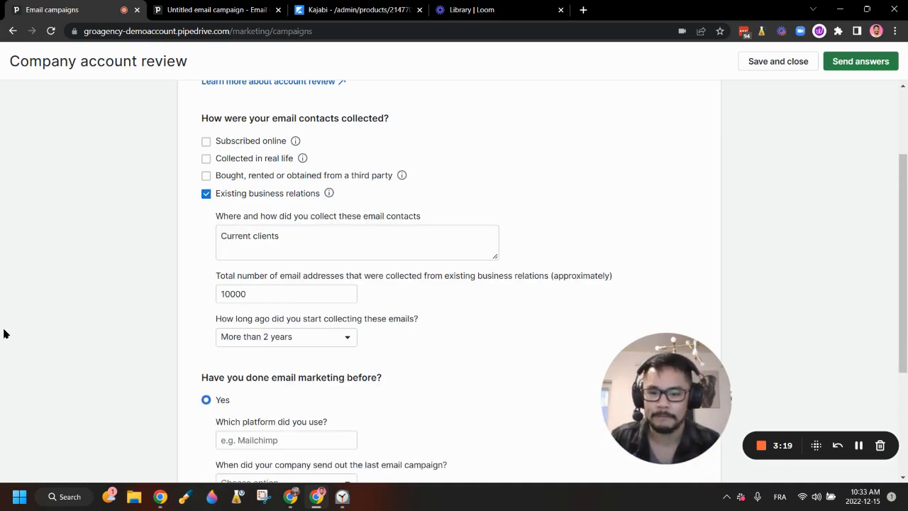
left_click(206, 193)
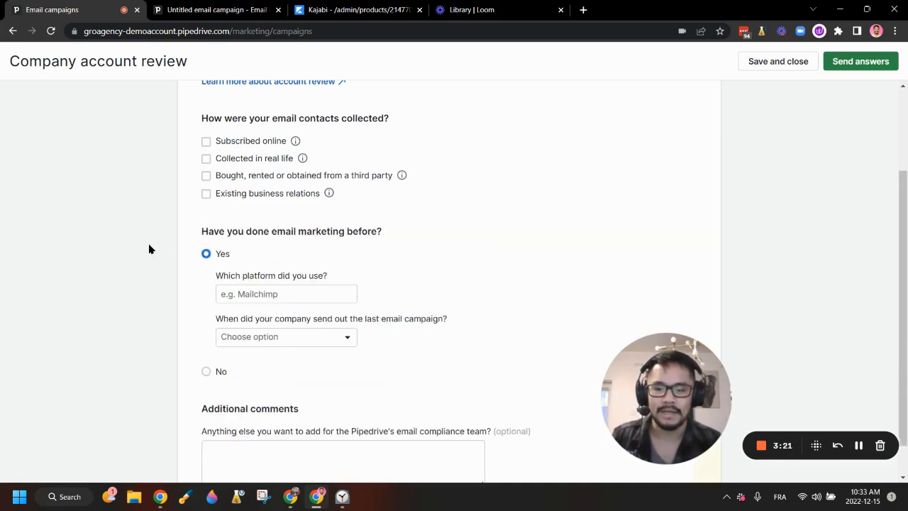
Compare the Yes and No answers on having done email marketing before, declining the incoming call and leaving Yes selected
scroll(163, 263, "down", 1)
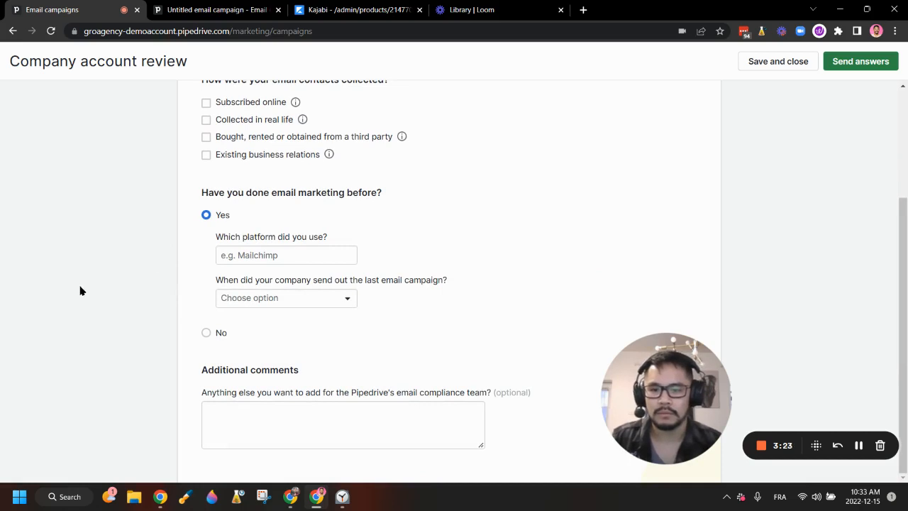
left_click_drag(383, 206, 188, 196)
left_click(478, 197)
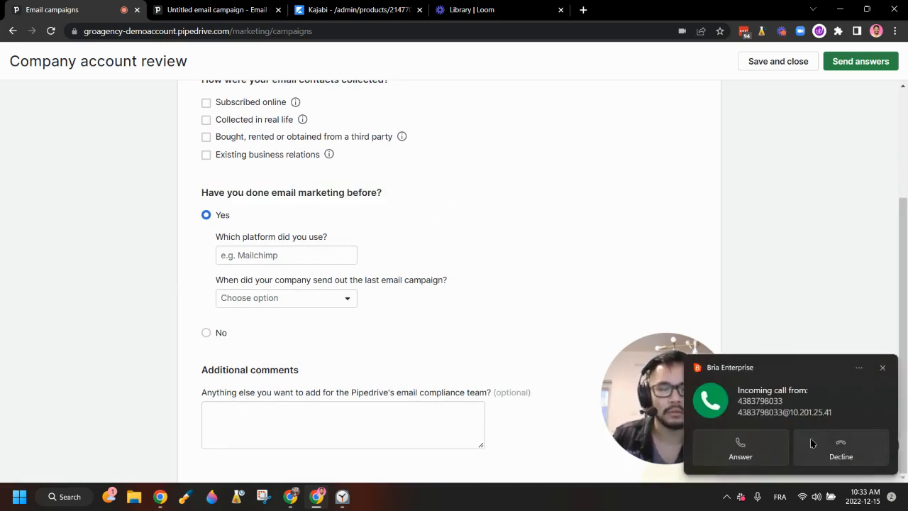
left_click(812, 443)
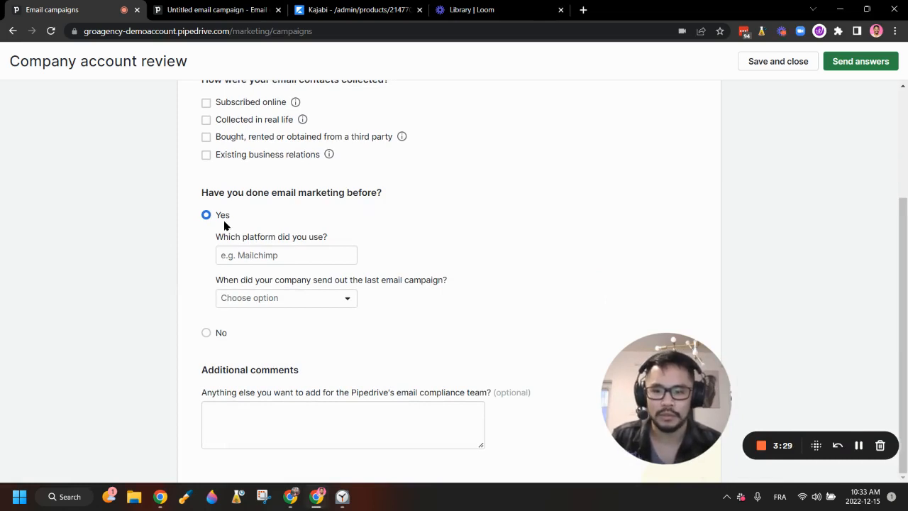
left_click(205, 332)
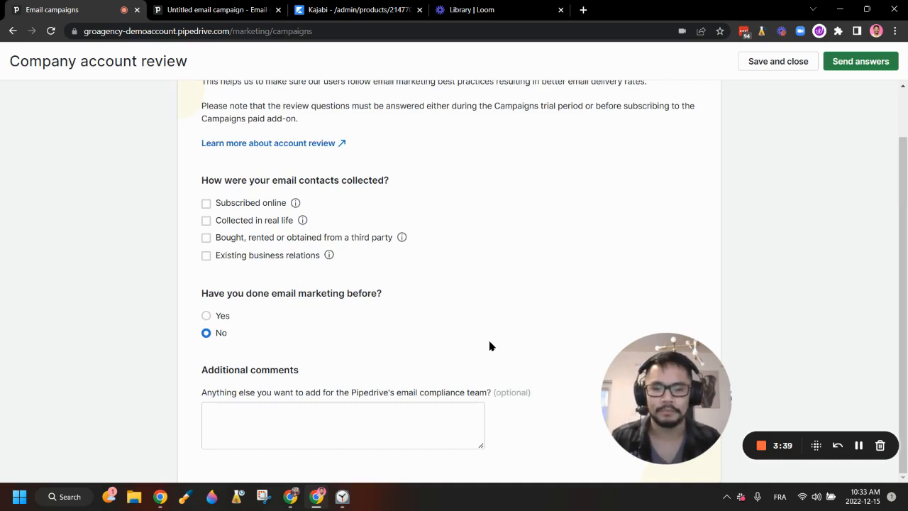
left_click(206, 315)
scroll(388, 333, "down", 2)
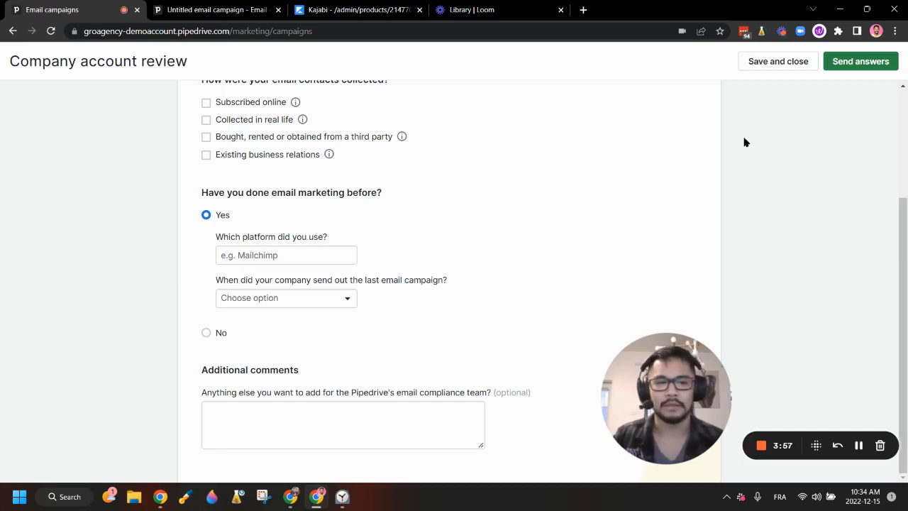
Save and close the account review, look at the demo account's email templates, and open the email templates in the Gro account
left_click(788, 64)
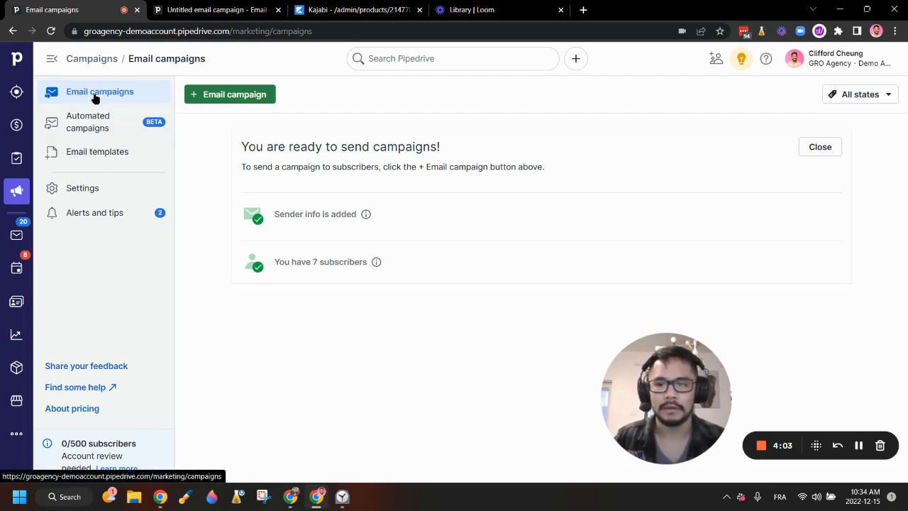
left_click(87, 158)
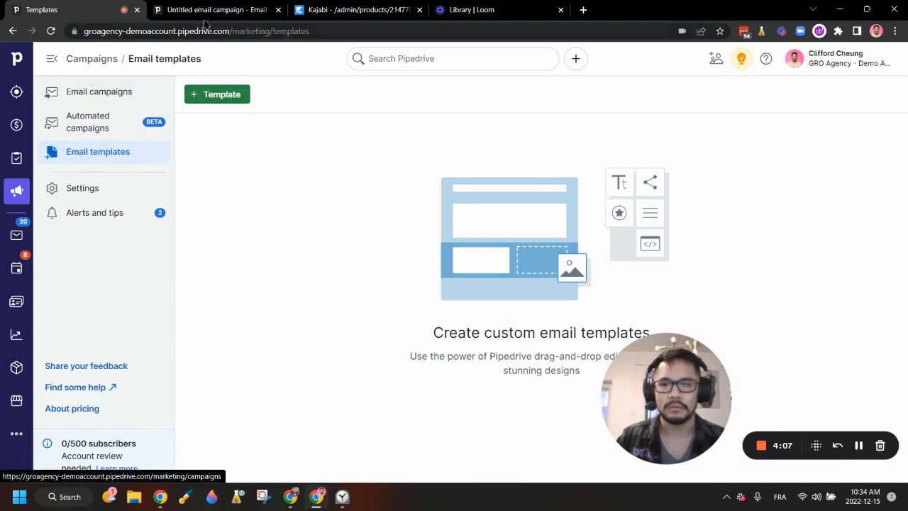
key("ctrl+Tab")
left_click(5, 206)
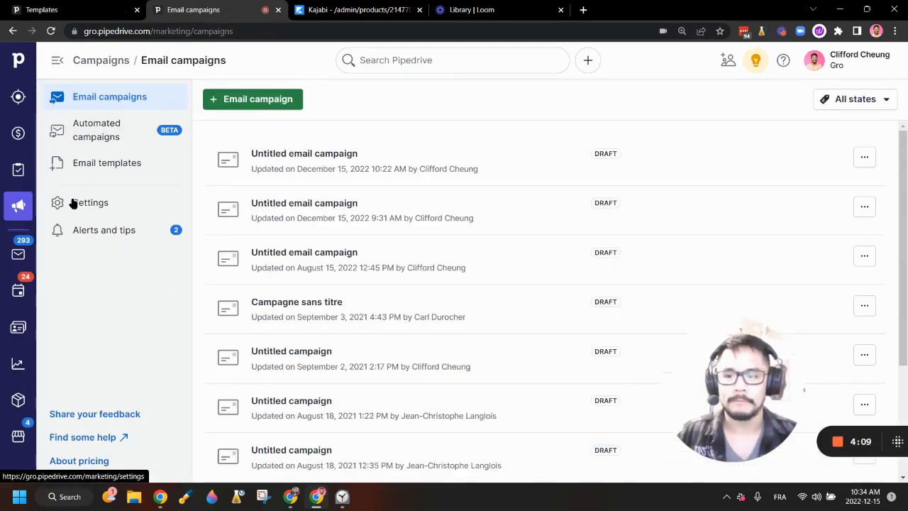
left_click(97, 174)
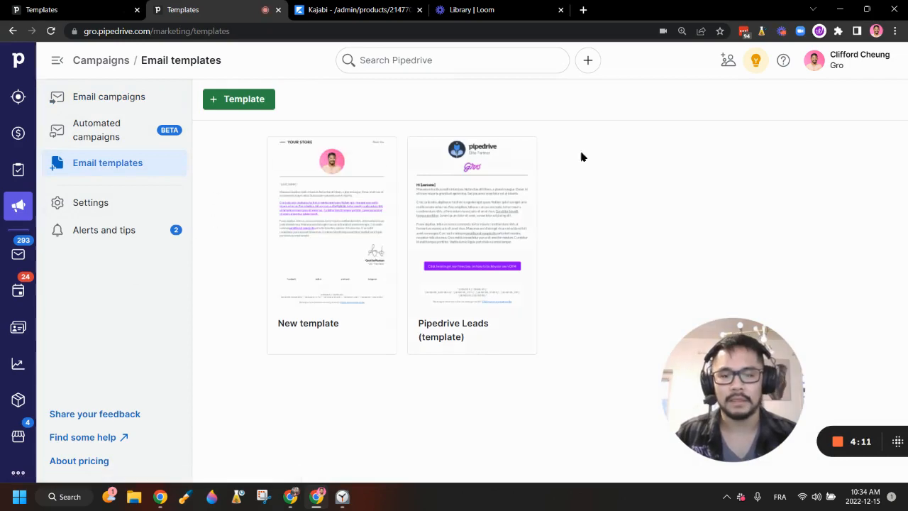
Delete the email template called New template and confirm the deletion
mouse_move(387, 187)
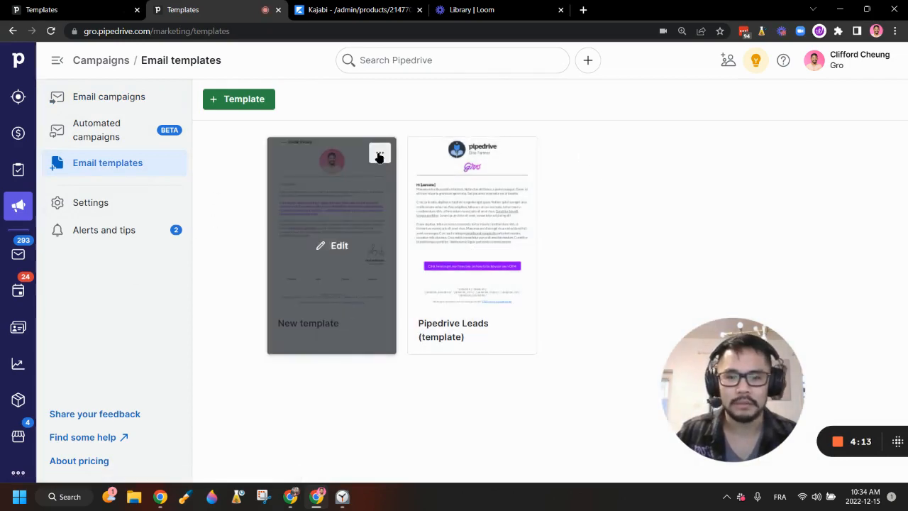
left_click(380, 155)
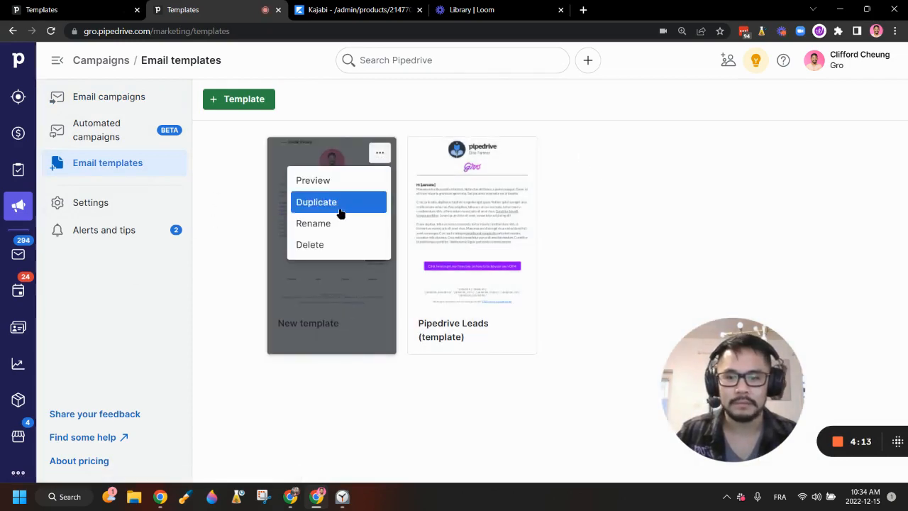
left_click(314, 247)
left_click(544, 287)
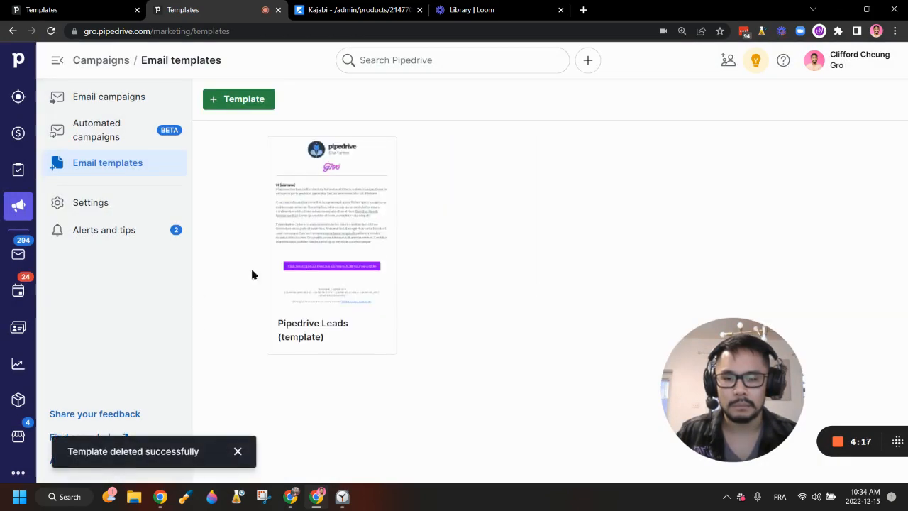
Open the Pipedrive Leads (template) for editing and show the image properties of the Gro logo
left_click(338, 247)
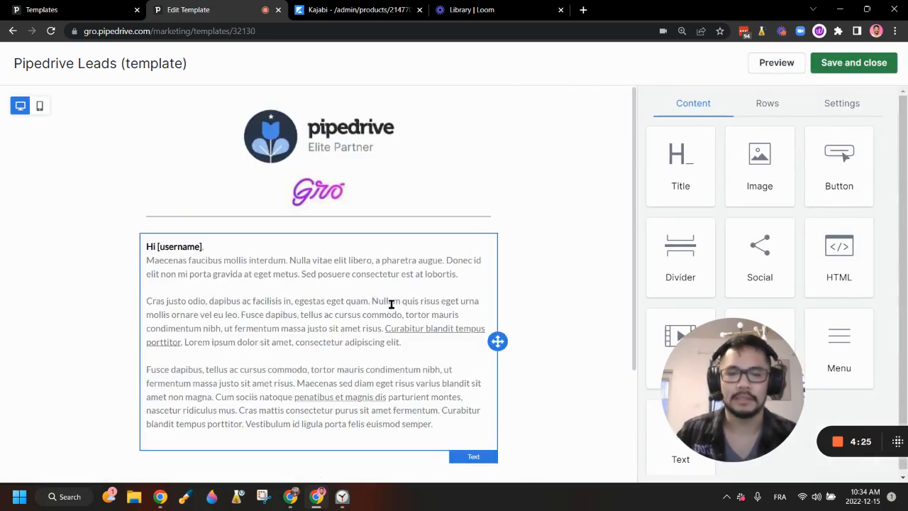
left_click(325, 196)
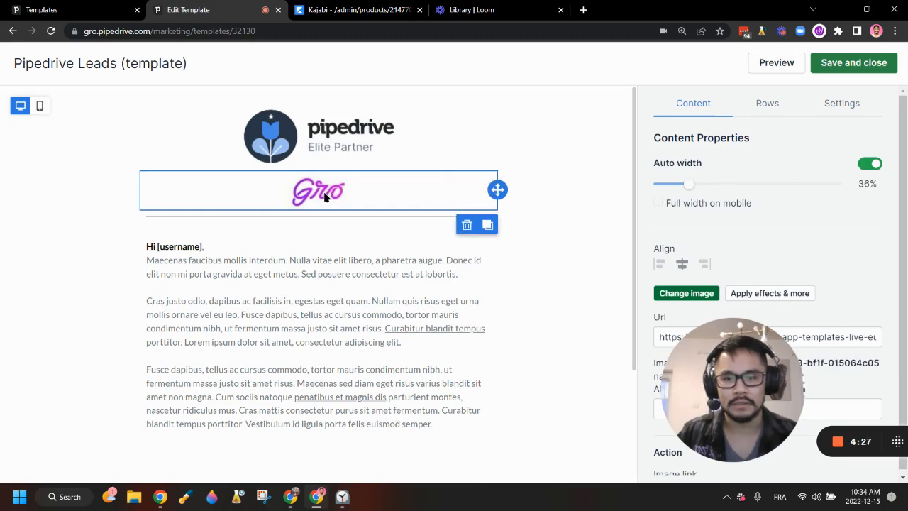
left_click_drag(738, 355, 78, 383)
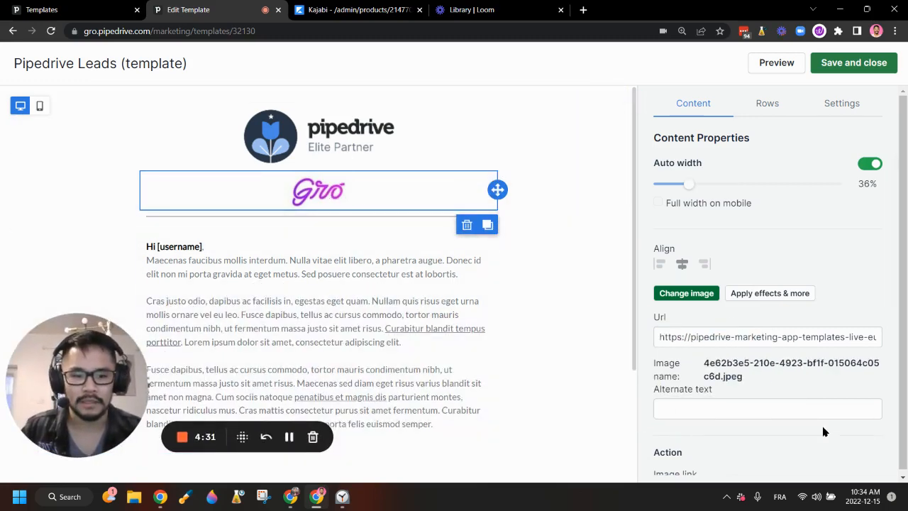
scroll(344, 301, "down", 2)
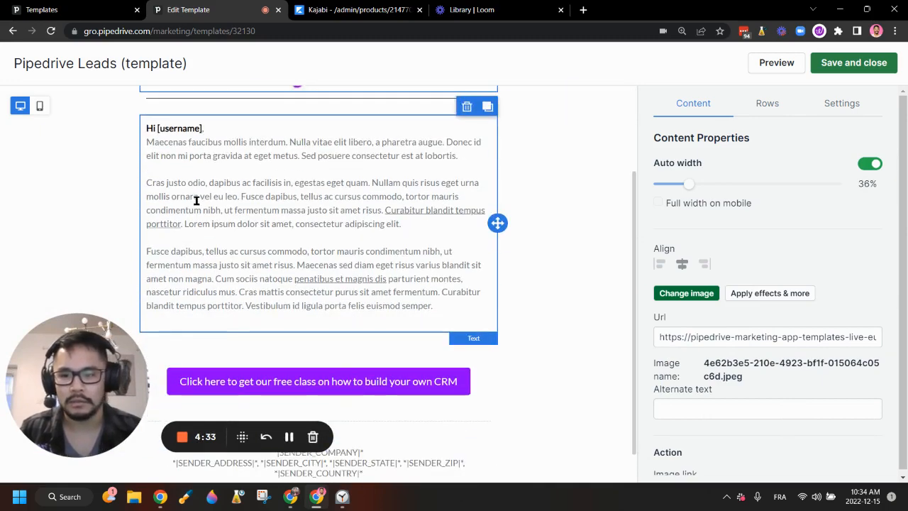
Examine the body text block's formatting tools and content properties, leaving the text as it is
left_click(197, 200)
left_click_drag(345, 205, 386, 290)
left_click(339, 188)
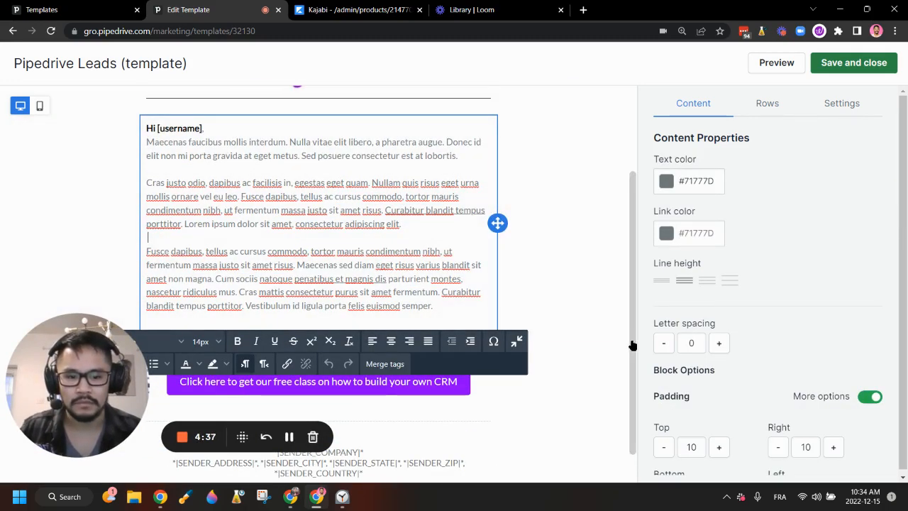
left_click(624, 348)
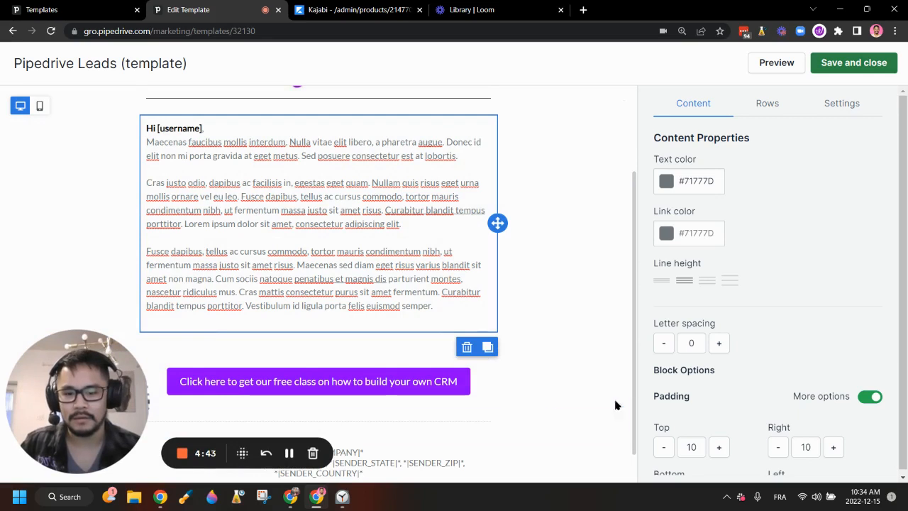
Examine the link settings of the free CRM class button, including its URL field, and view the sender footer
left_click(324, 386)
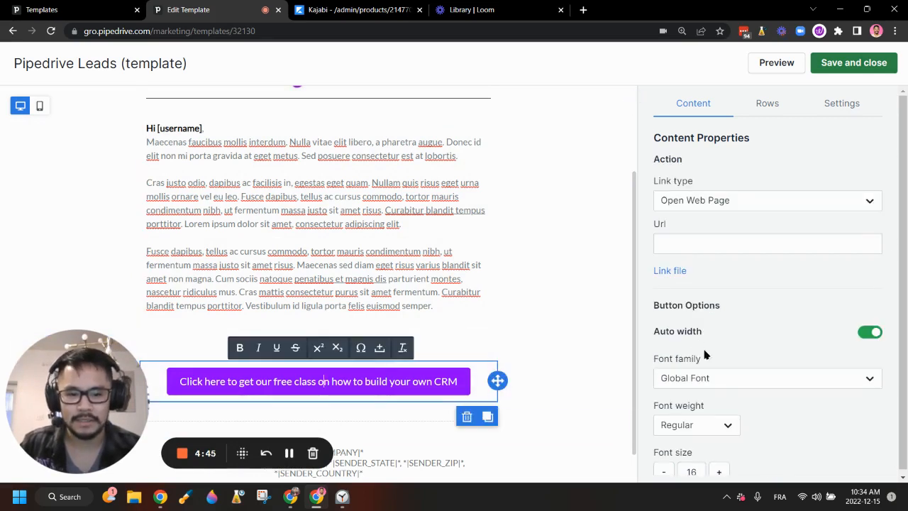
left_click(705, 245)
scroll(553, 333, "down", 1)
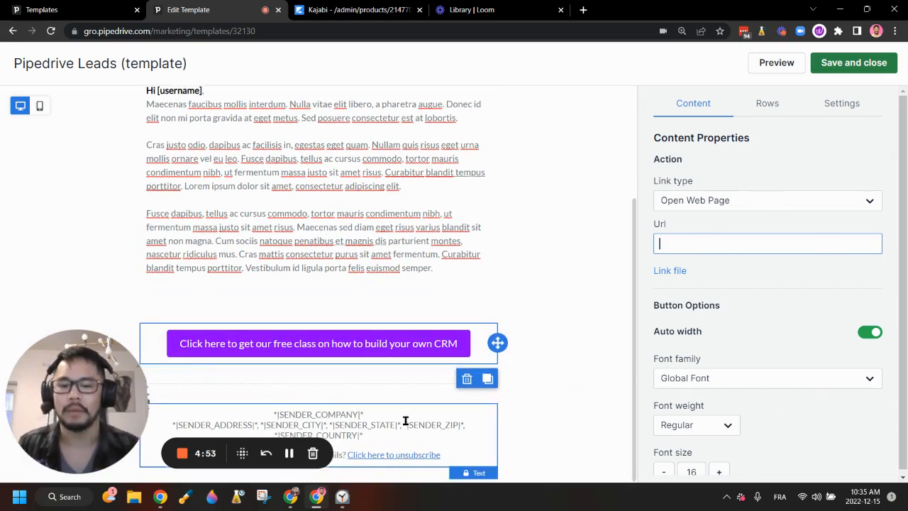
Save and close the Pipedrive Leads (template)
scroll(490, 376, "up", 4)
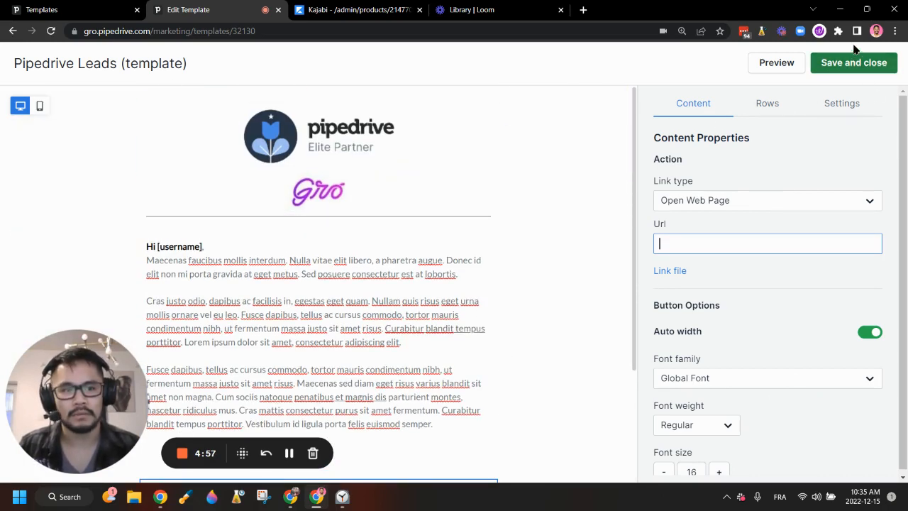
left_click(873, 62)
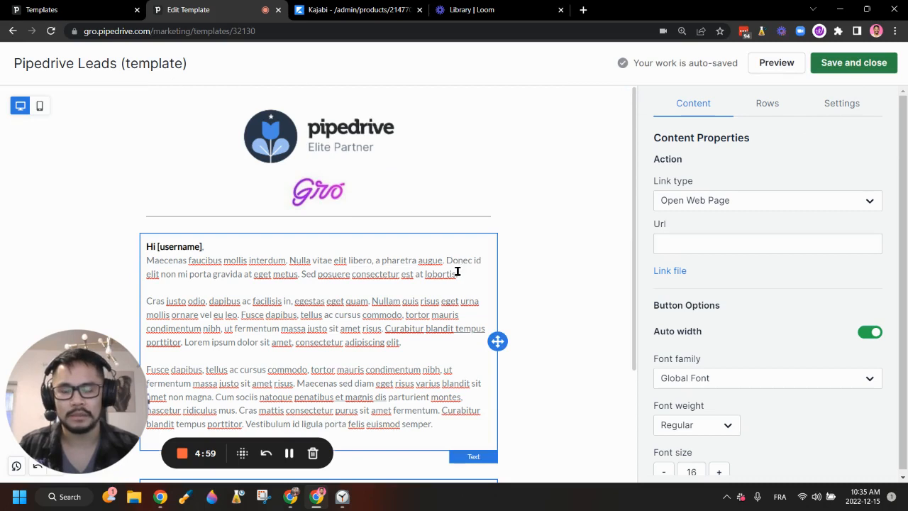
left_click(854, 63)
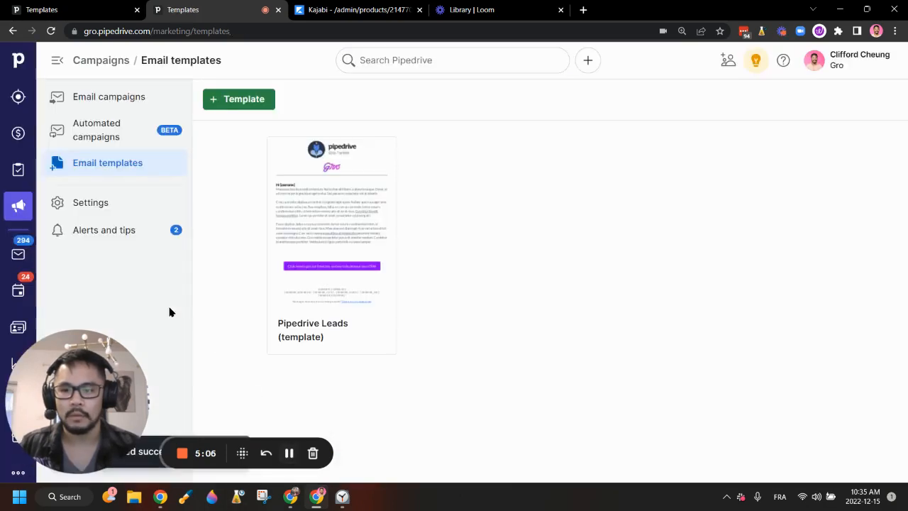
Create a new email campaign and name it asdasdasd
left_click(103, 98)
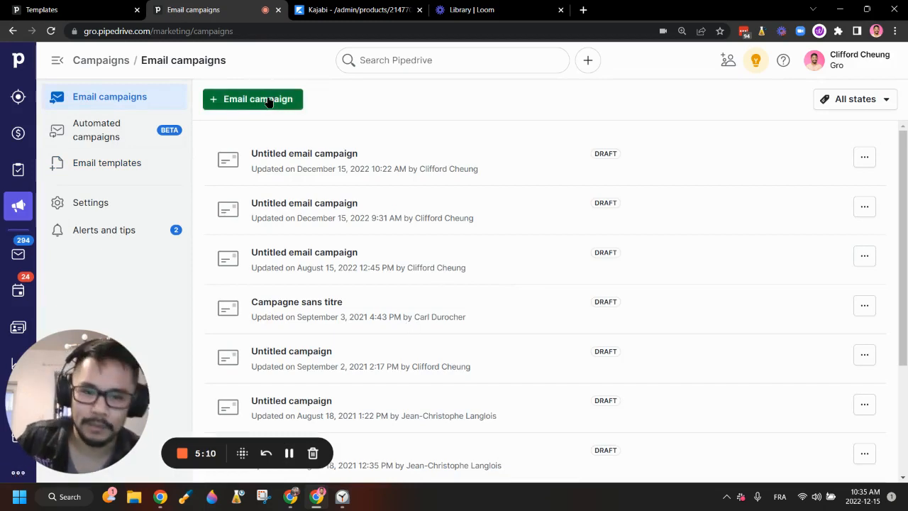
left_click(234, 101)
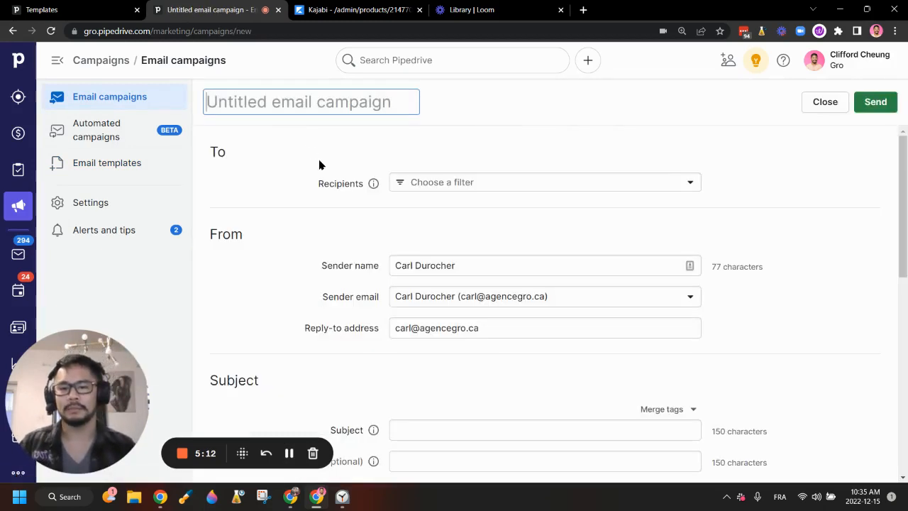
left_click(274, 100)
type("asdasdasd")
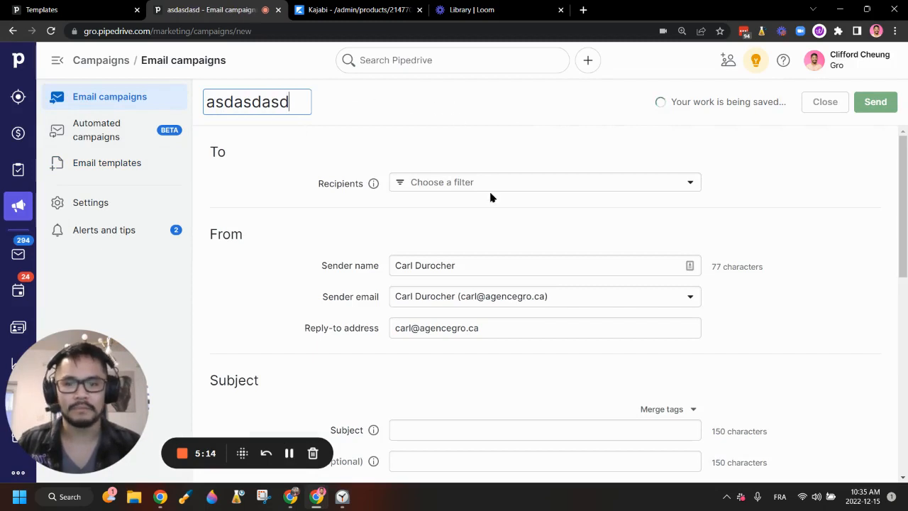
Browse the saved filters available for the campaign's recipients without choosing one
left_click(692, 183)
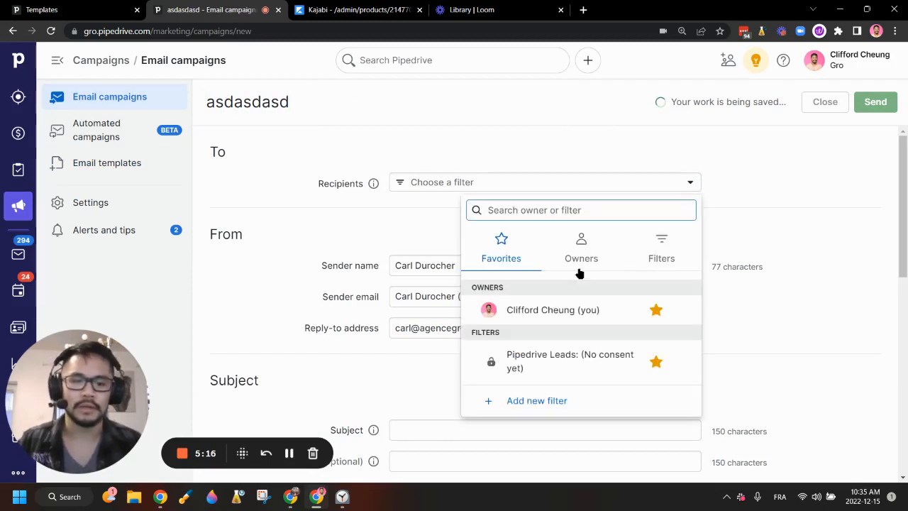
left_click(664, 249)
scroll(634, 371, "down", 2)
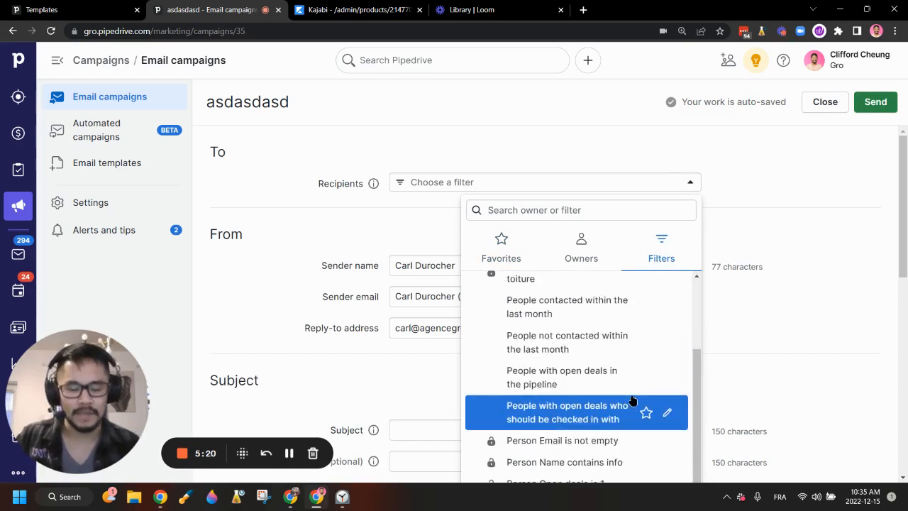
scroll(610, 380, "up", 2)
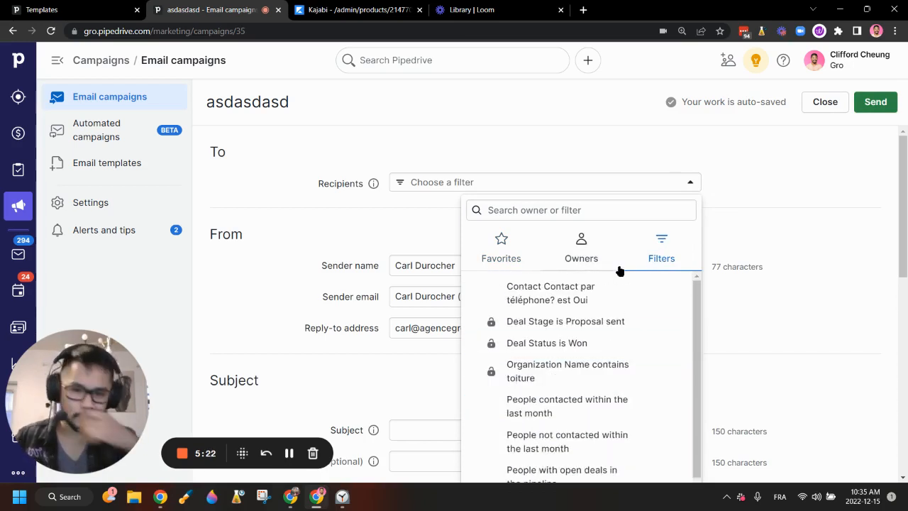
left_click(801, 194)
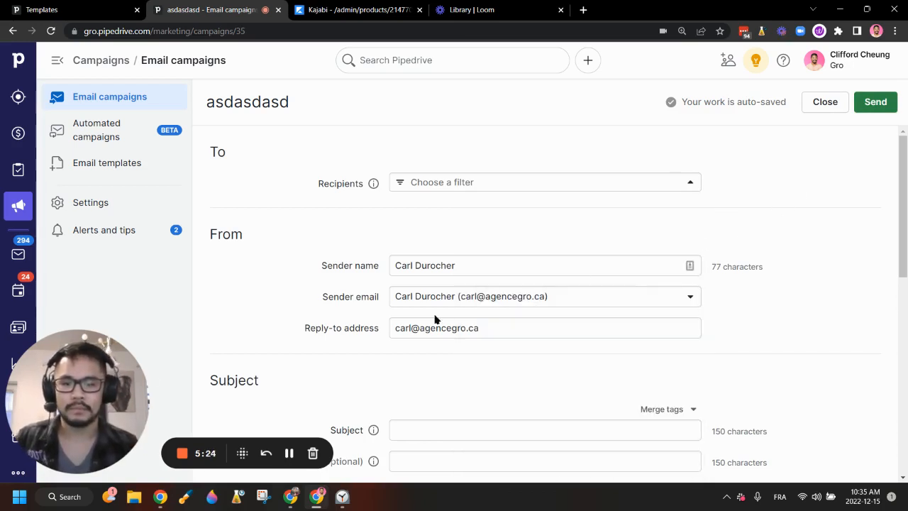
Set the campaign's sender email to the Pipedrive Elite Partner sender and check the reply-to address
scroll(588, 249, "down", 1)
left_click(689, 236)
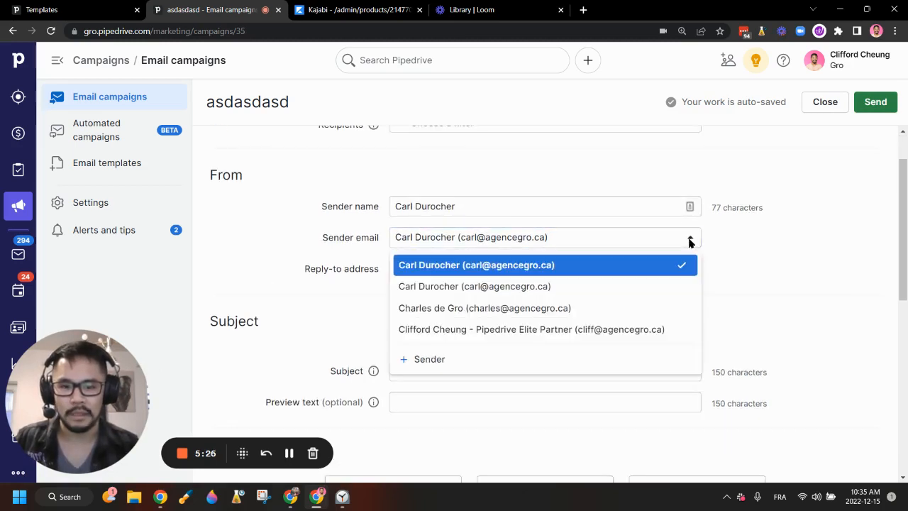
left_click(476, 330)
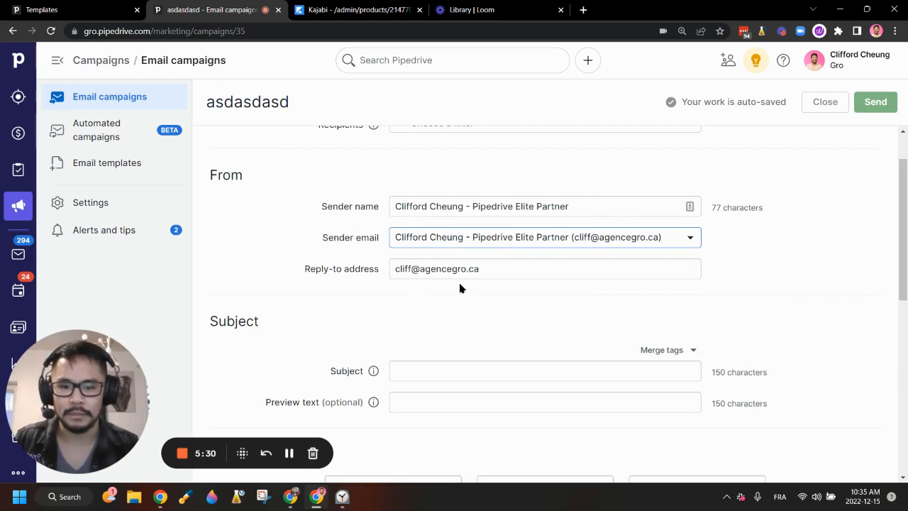
left_click_drag(532, 270, 385, 270)
left_click(272, 314)
Review the email content options and set the campaign's sending time to Schedule for a specific time
scroll(272, 315, "down", 3)
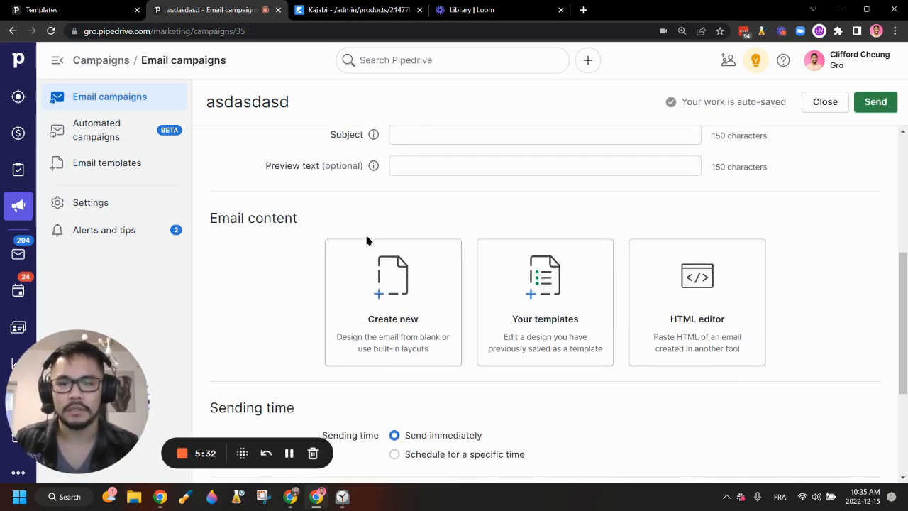
scroll(242, 302, "down", 1)
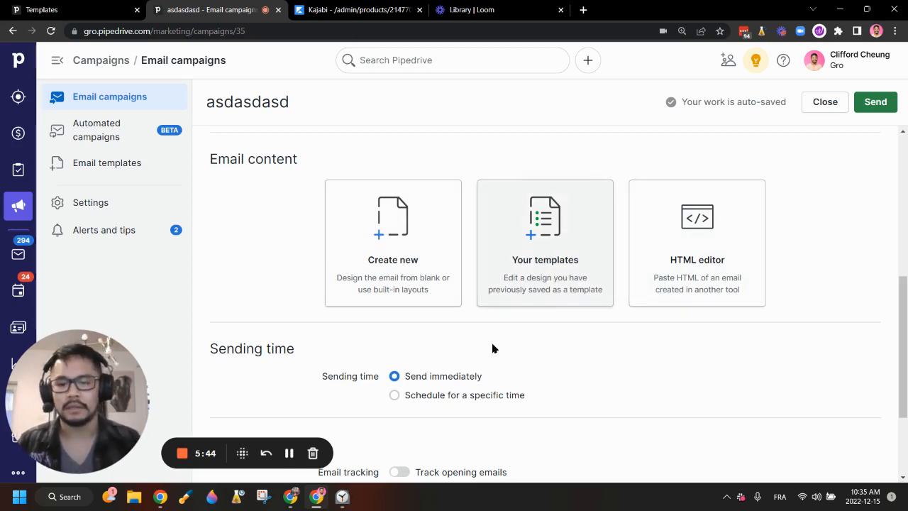
left_click_drag(220, 350, 294, 348)
scroll(445, 359, "down", 2)
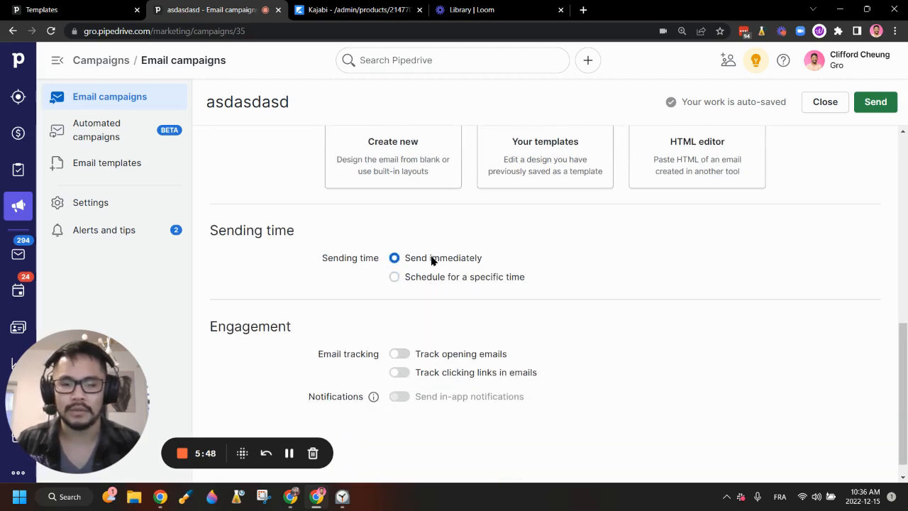
left_click_drag(433, 261, 511, 262)
left_click_drag(549, 288, 388, 284)
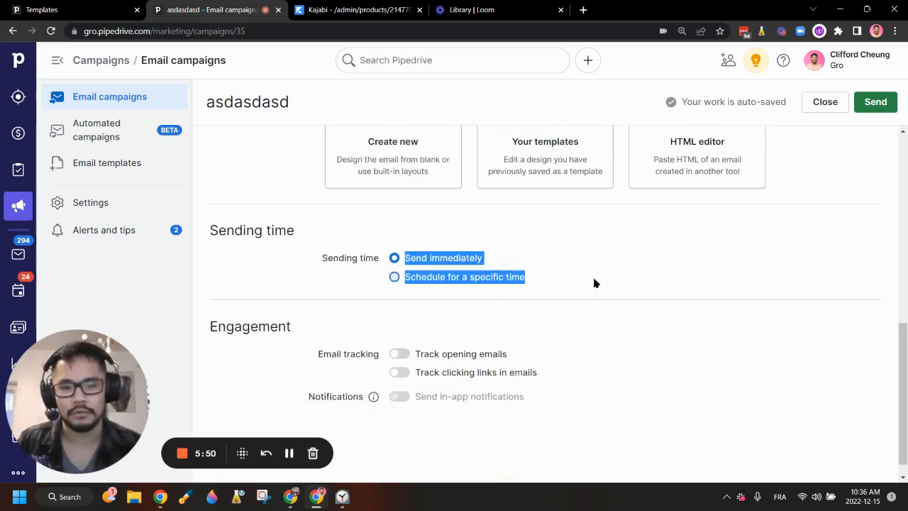
left_click(594, 283)
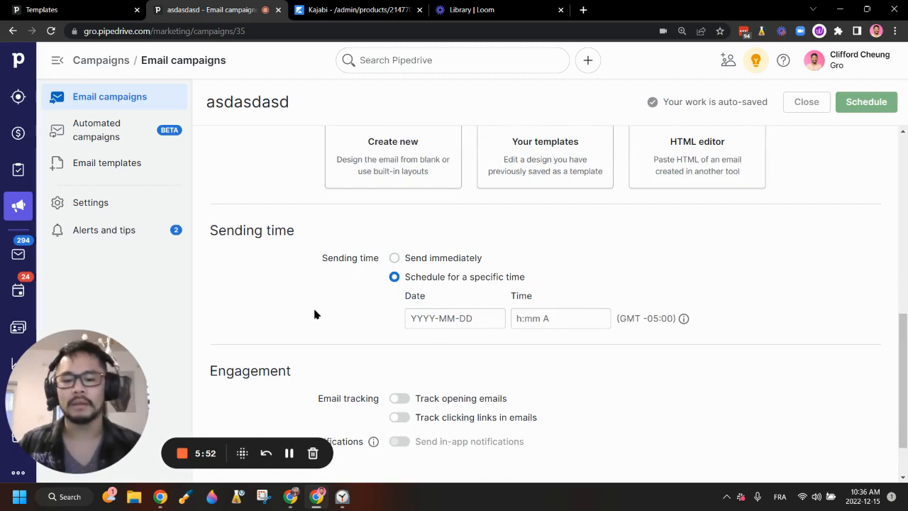
Enable tracking of email opens and link clicks, and turn on in-app notifications for the campaign
scroll(390, 304, "down", 1)
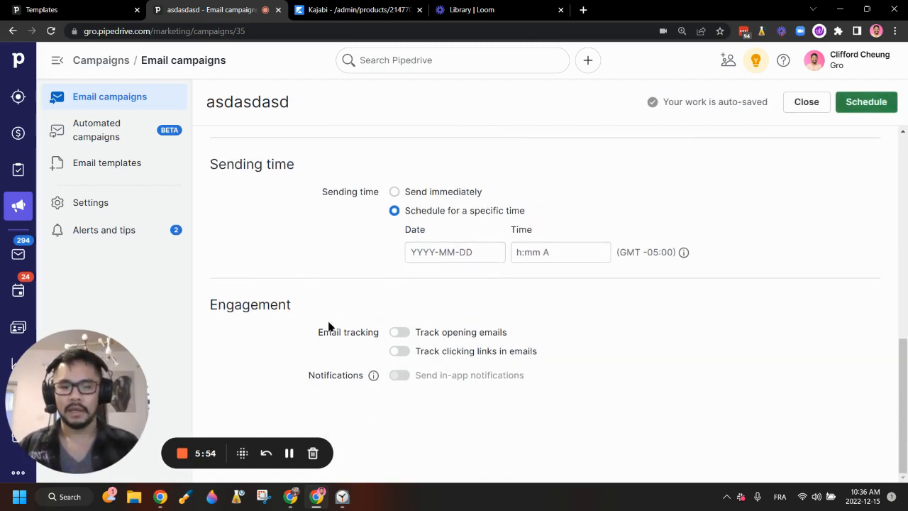
left_click(399, 333)
left_click(400, 351)
left_click(399, 374)
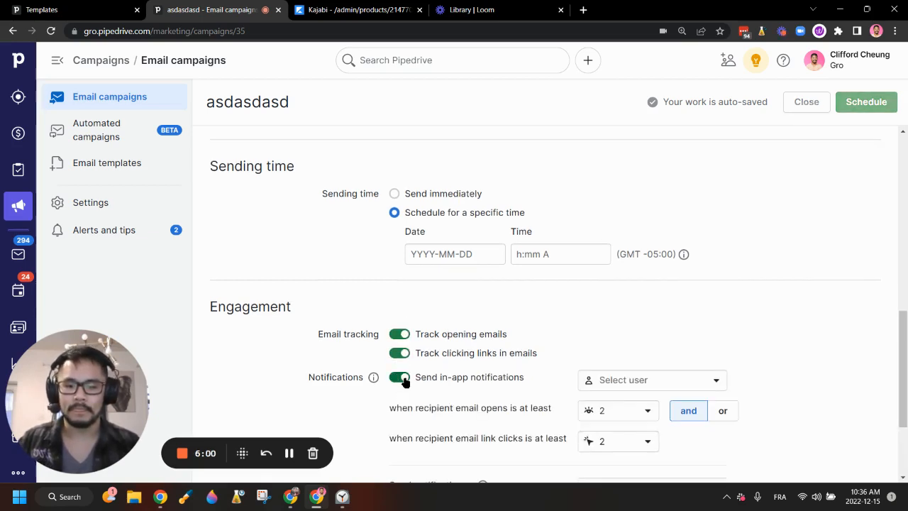
Choose Contact owner as the user for in-app notifications and remove that selection again
scroll(848, 326, "down", 2)
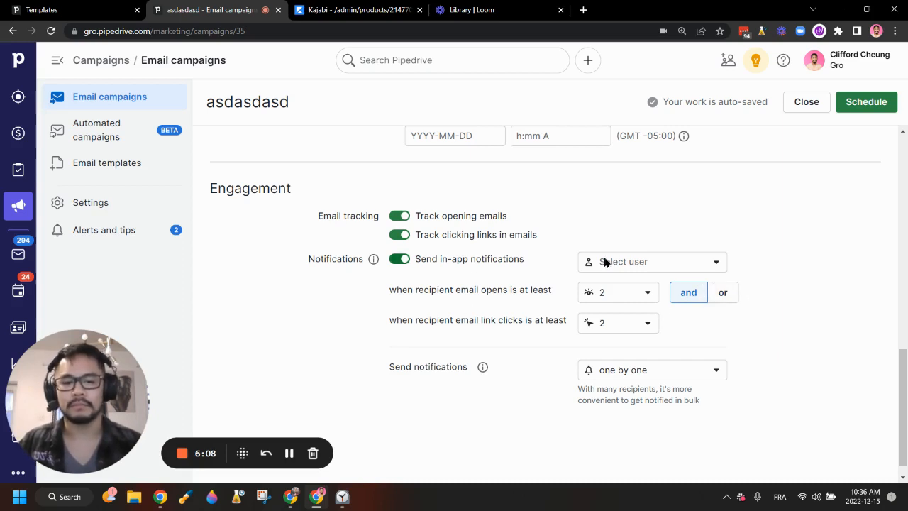
left_click(689, 261)
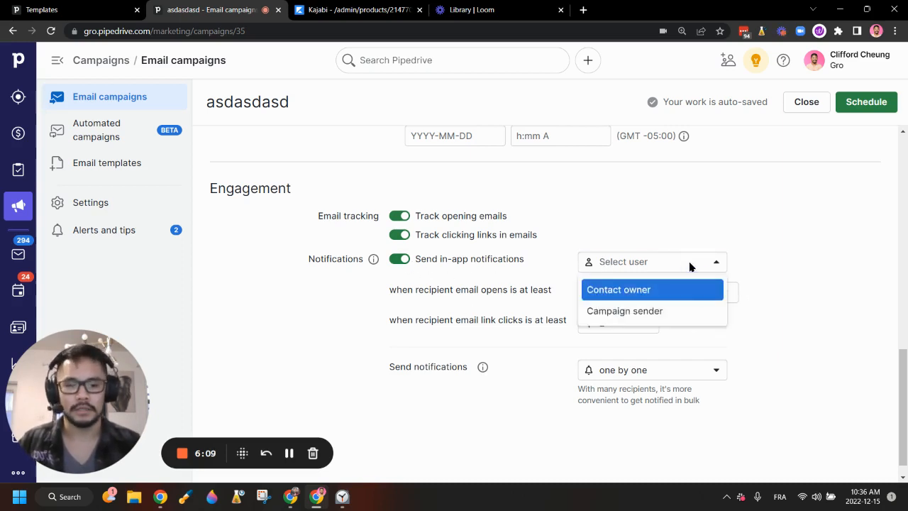
left_click(640, 298)
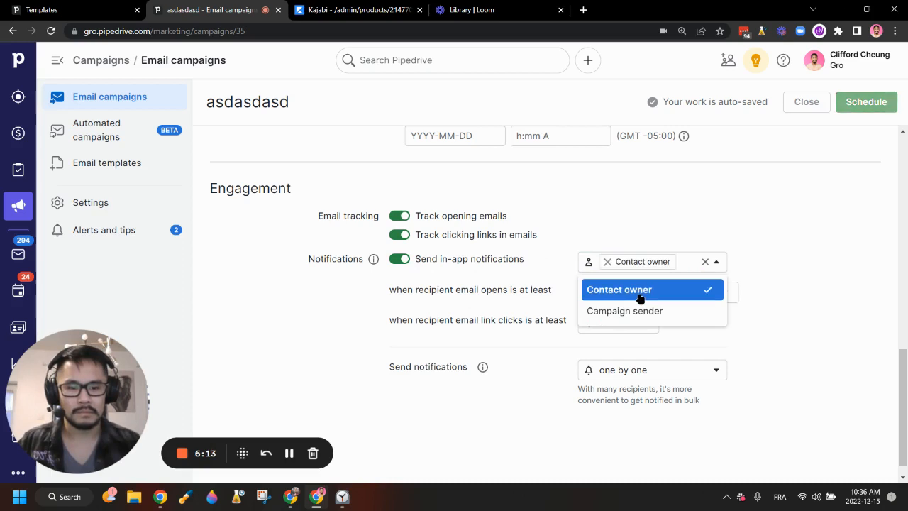
left_click(607, 262)
left_click(813, 321)
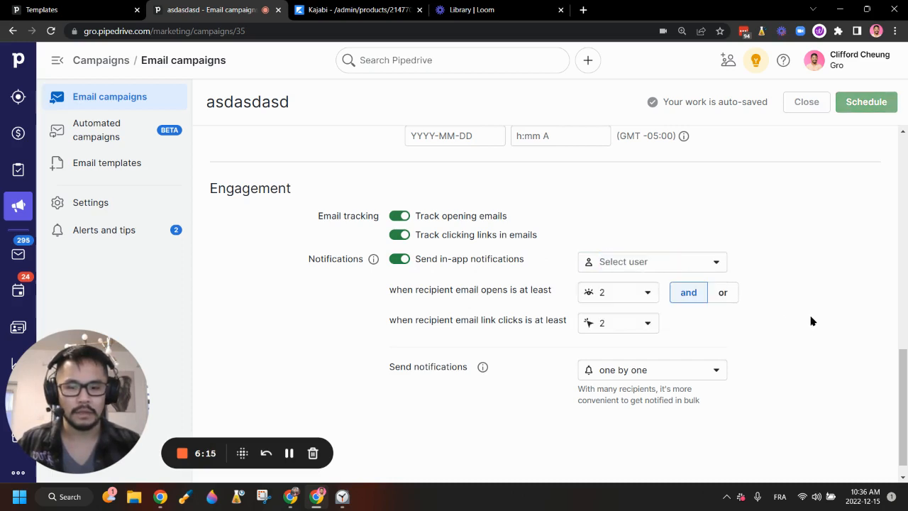
Examine the notification options for minimum email opens, minimum link clicks and one-by-one or bulk sending, leaving them as they are
left_click(647, 296)
left_click(389, 389)
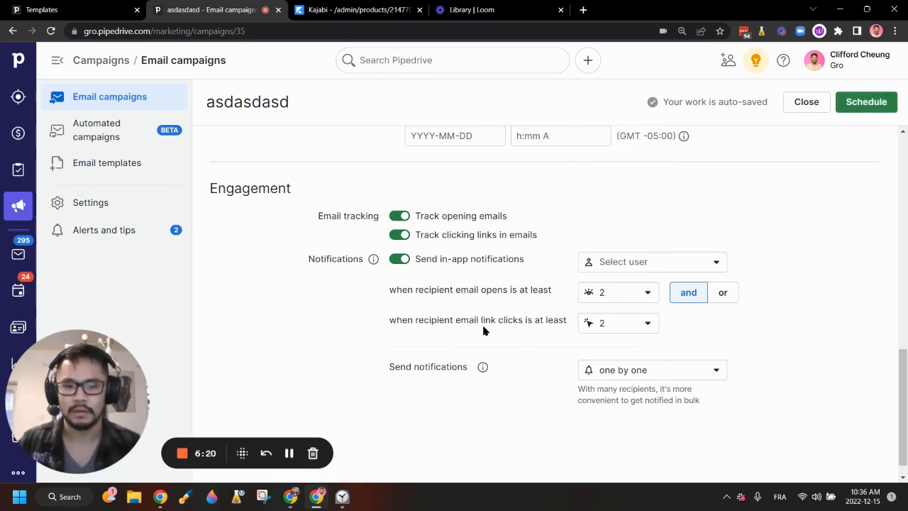
left_click(645, 324)
left_click(792, 352)
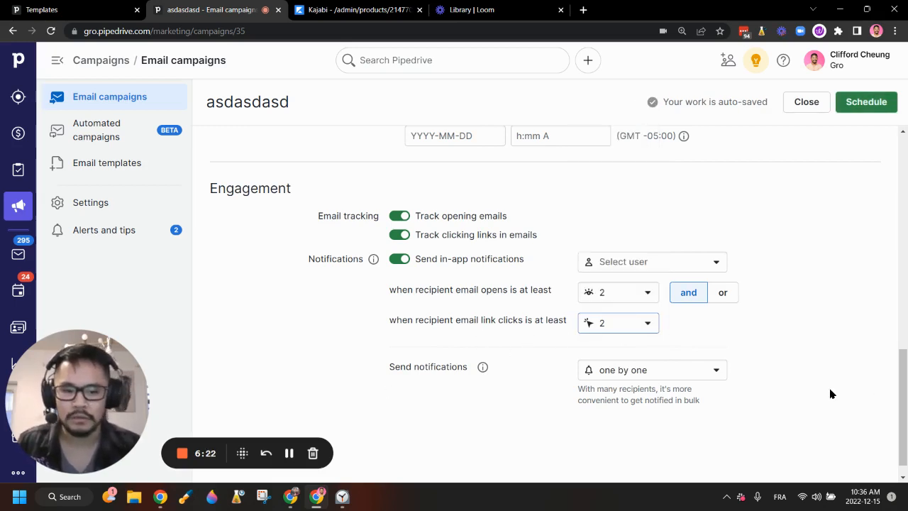
left_click(709, 373)
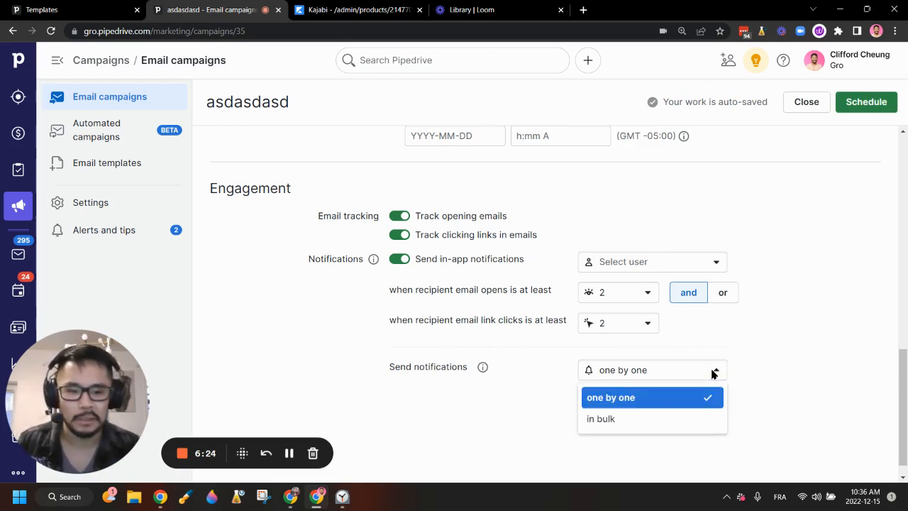
left_click(766, 385)
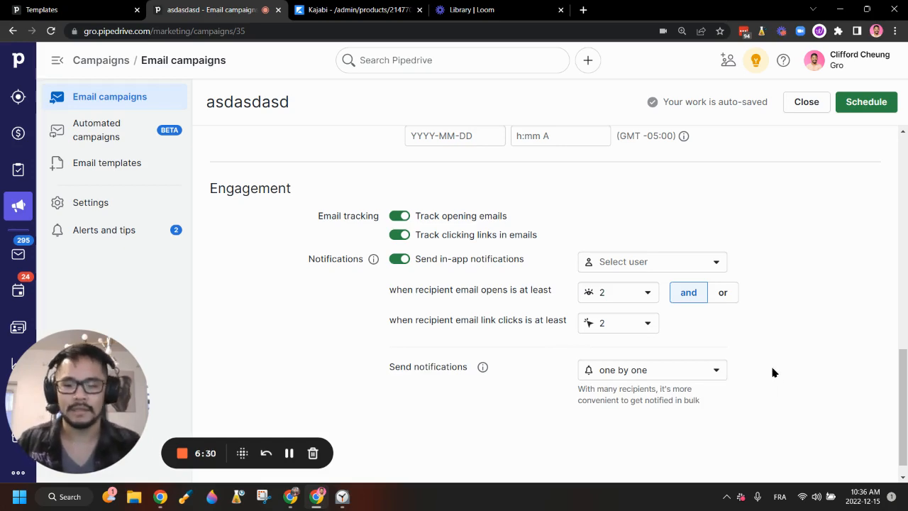
Examine the merge tags available for the subject and insert the person's First name tag into the subject line
scroll(806, 355, "up", 15)
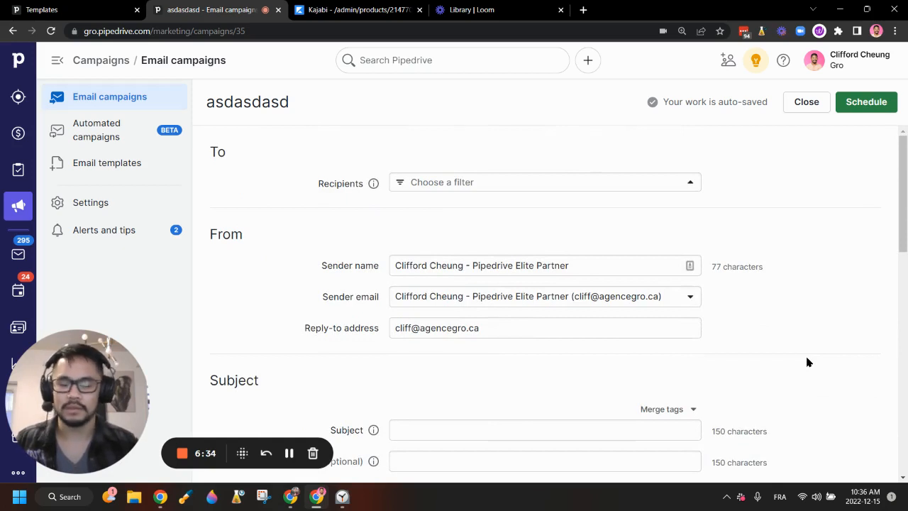
scroll(812, 366, "down", 2)
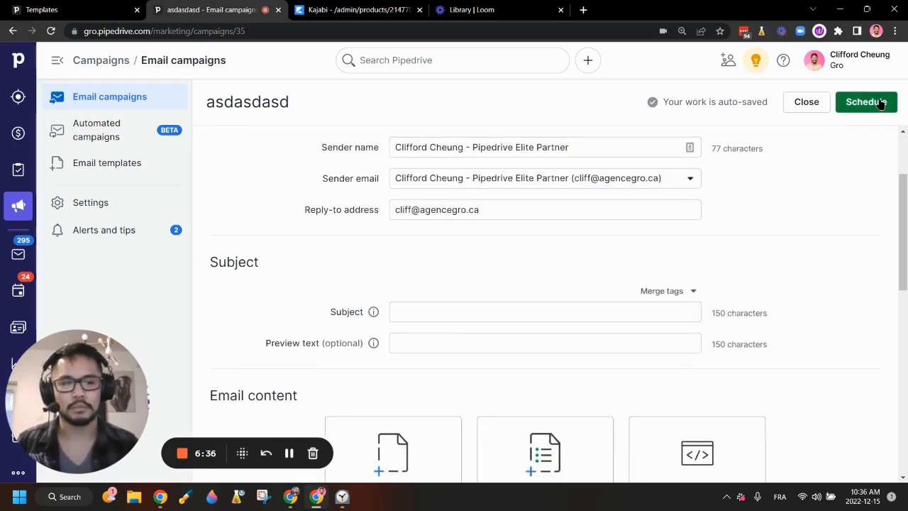
left_click(693, 292)
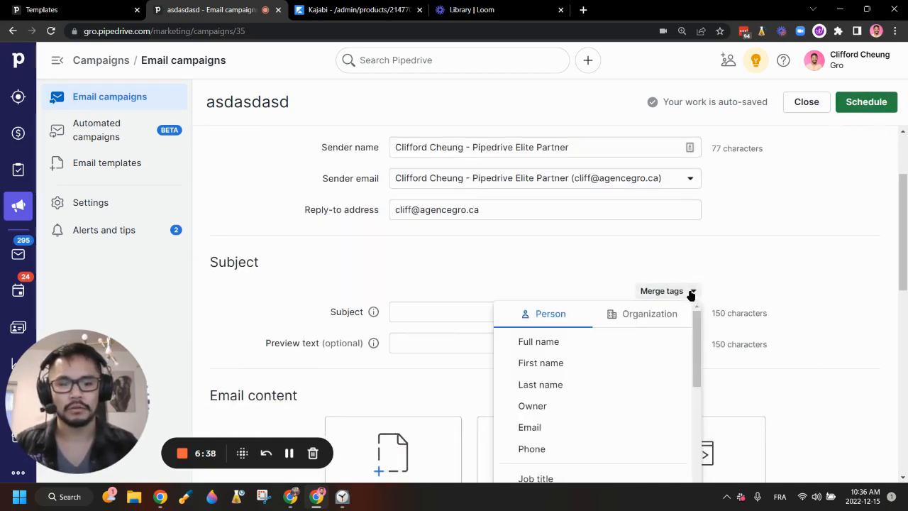
left_click(691, 293)
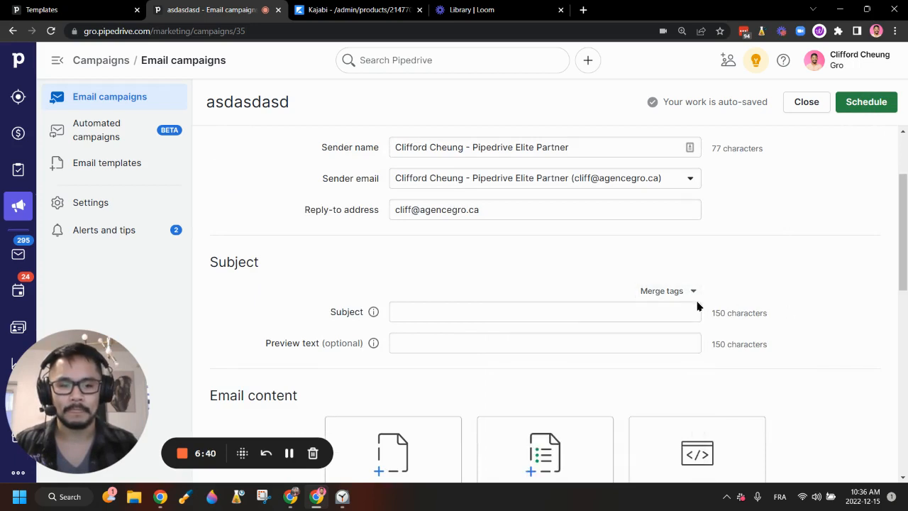
scroll(617, 234, "down", 1)
left_click(665, 232)
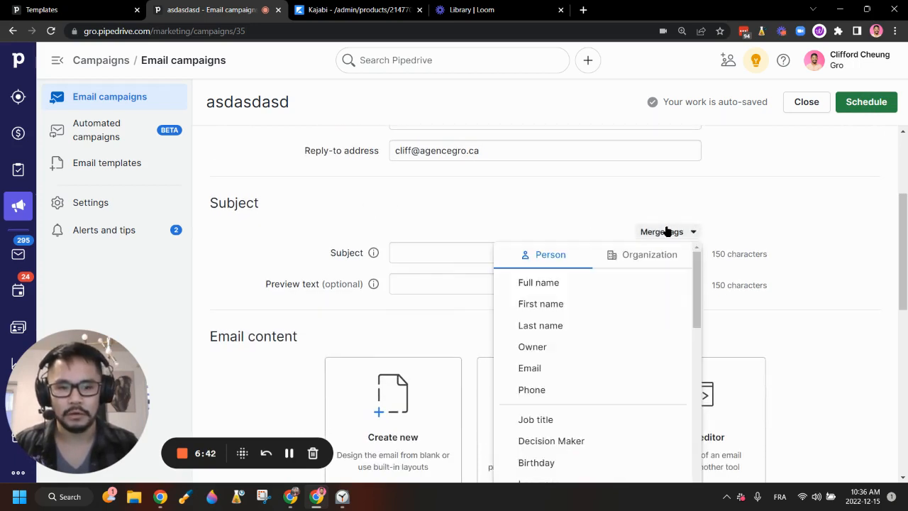
left_click(447, 257)
left_click(677, 231)
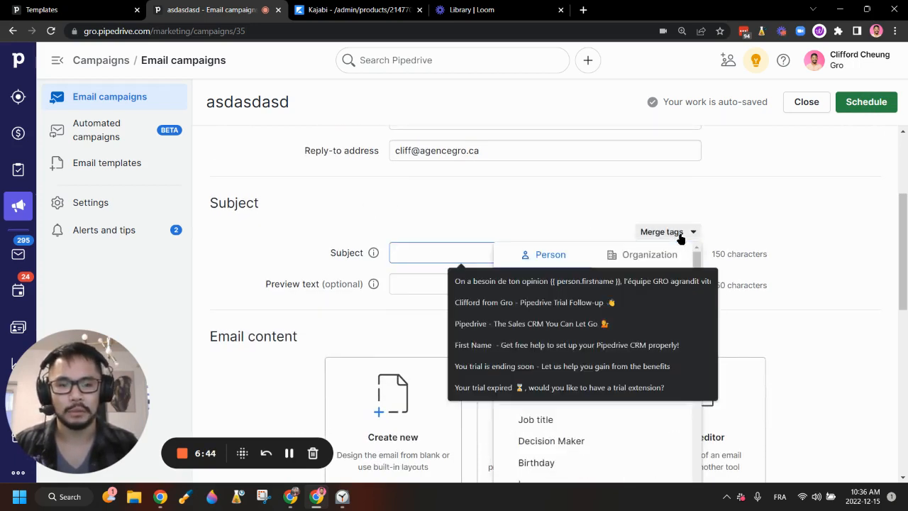
left_click(834, 248)
left_click(669, 231)
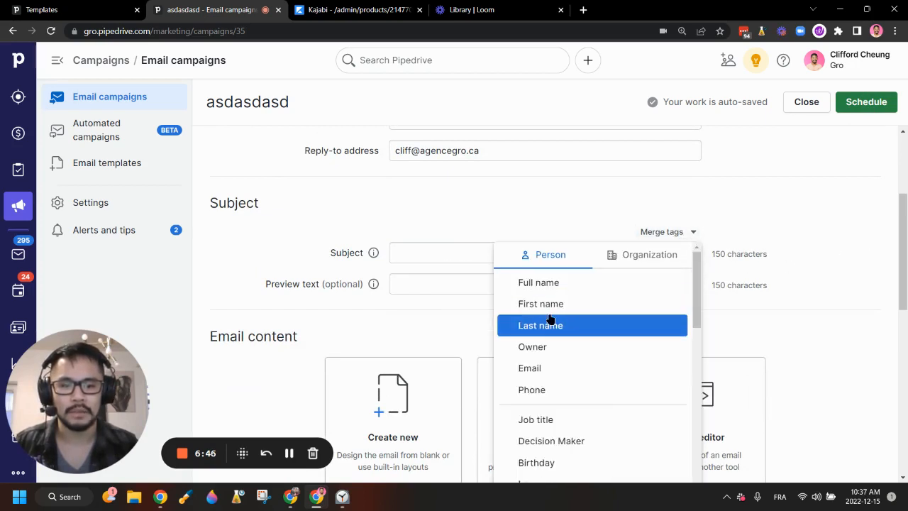
left_click(551, 305)
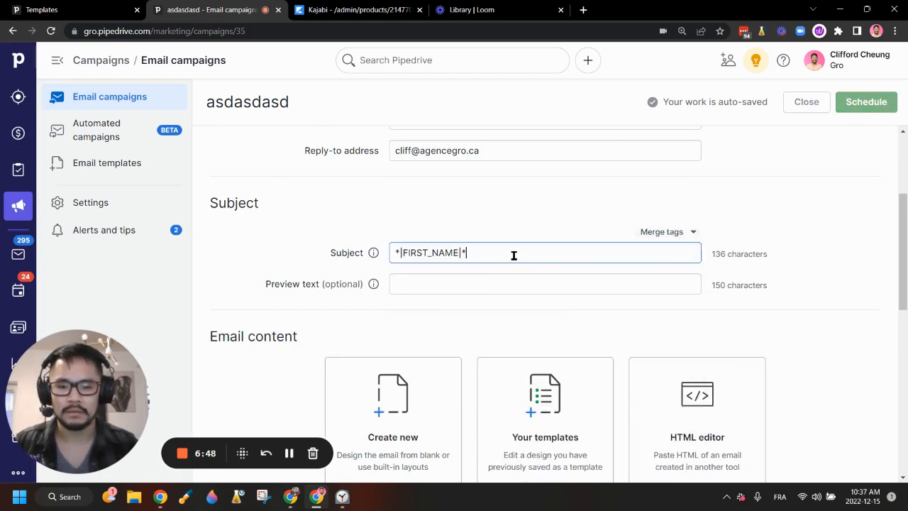
Add "- Hi!" after the first name tag in the subject line and clear the whole subject
type("-")
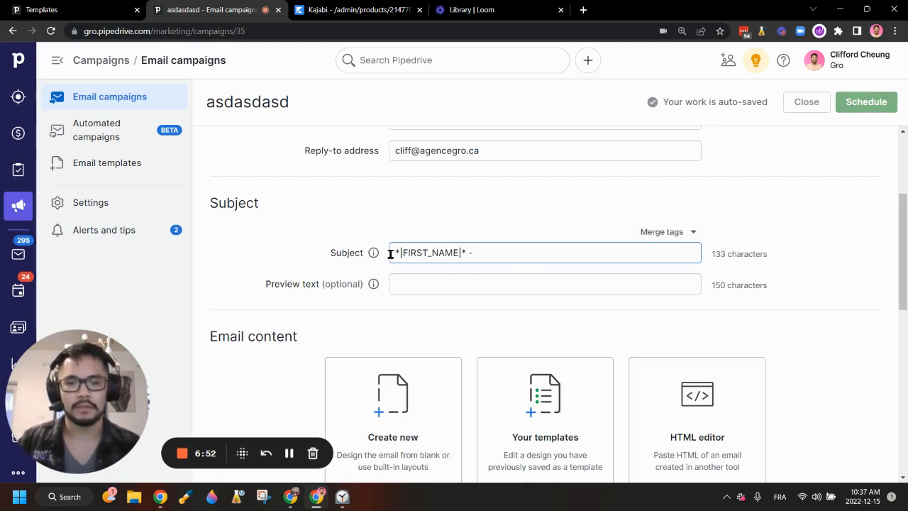
triple_click(494, 254)
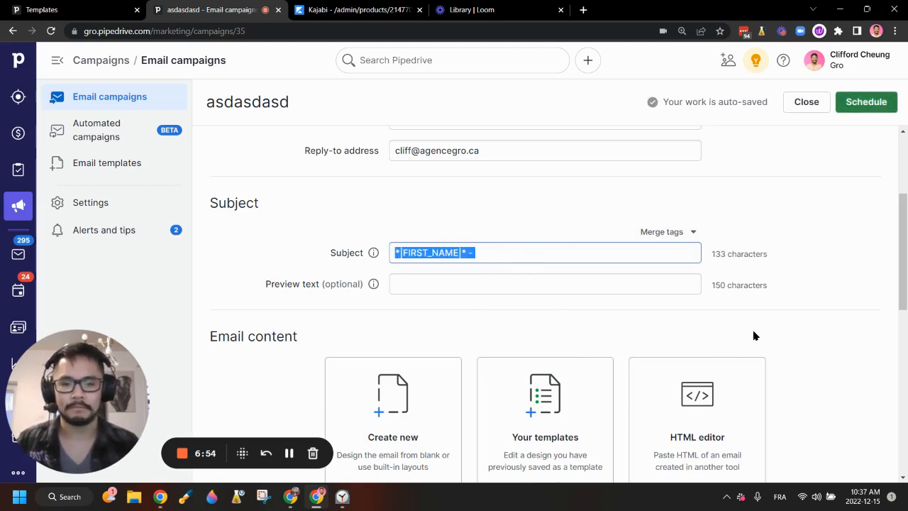
left_click(575, 251)
type("Hi!")
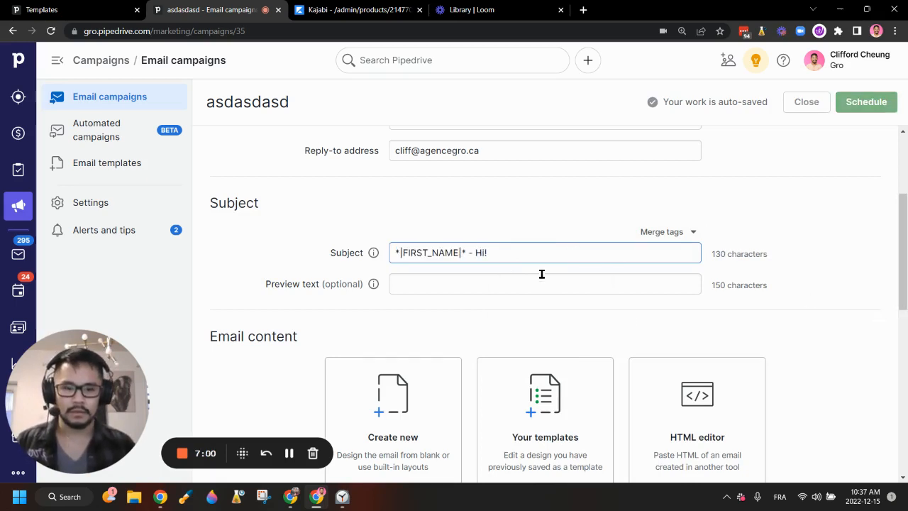
left_click_drag(488, 252, 405, 255)
key("BackSpace")
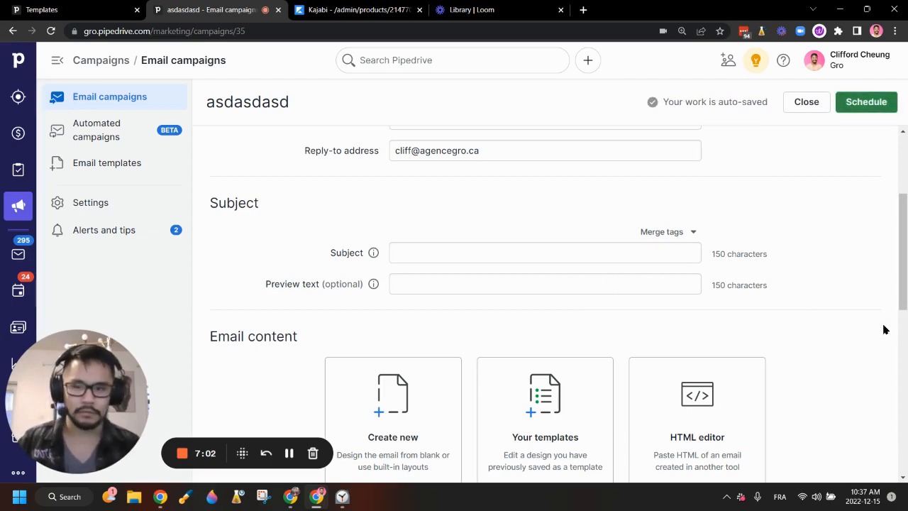